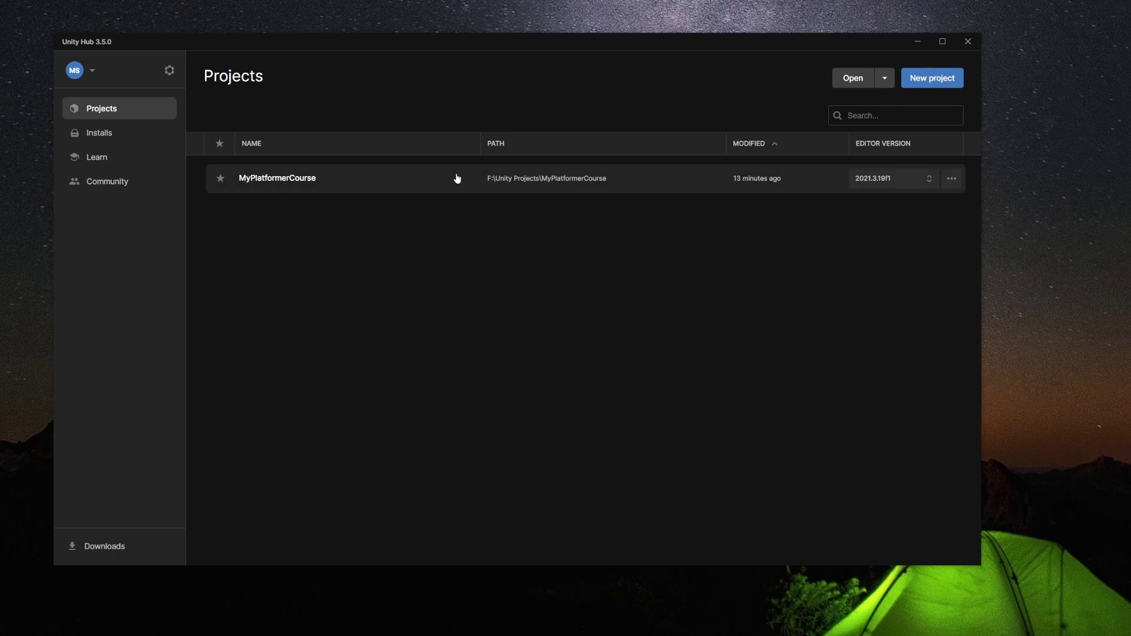
Reveal the MyPlatformerCourse project's folder in File Explorer with Show in Explorer
right_click(579, 182)
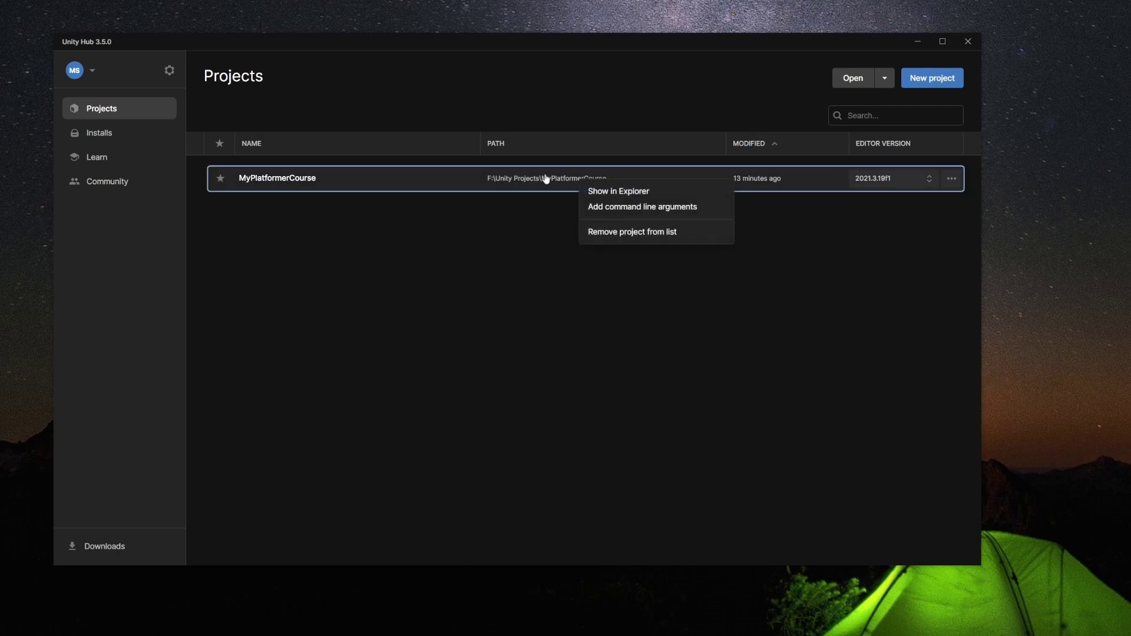
left_click(601, 195)
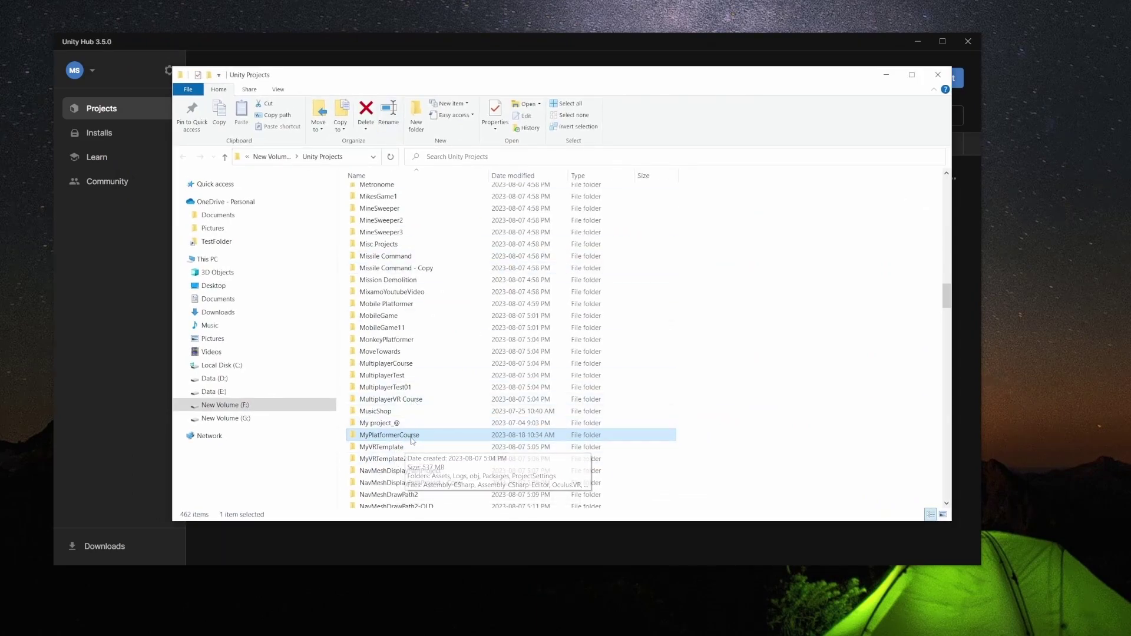
Open the MyPlatformerCourse folder inside F:\Unity Projects
scroll(405, 418, "down", 4)
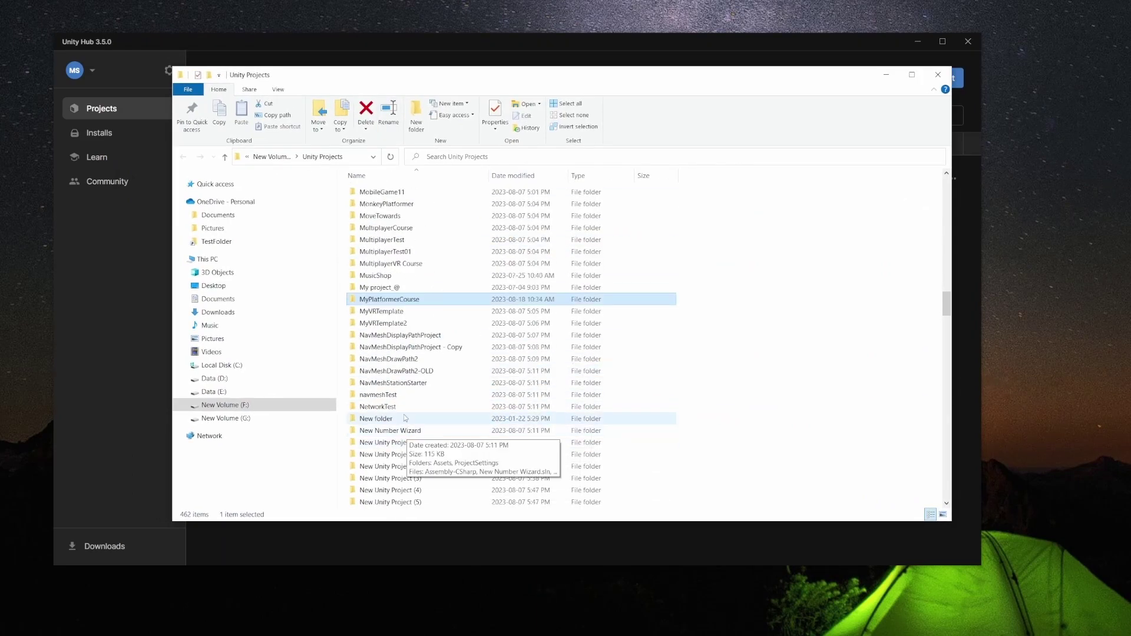
double_click(396, 302)
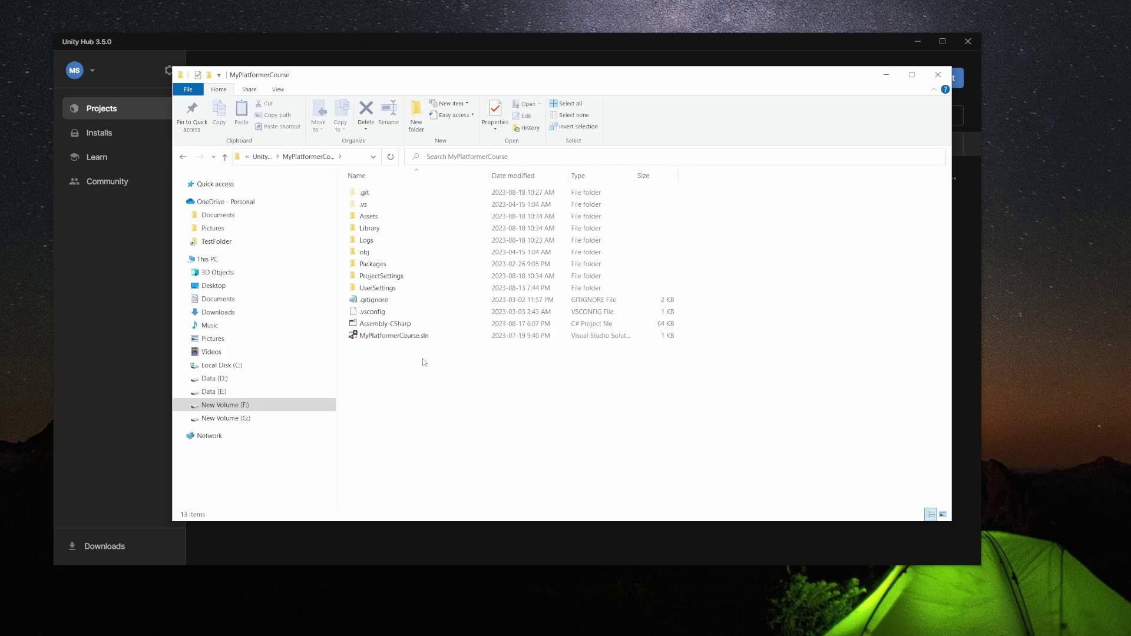
Delete the project's Library folder (about 1.49 GB) to the Recycle Bin
left_click(379, 230)
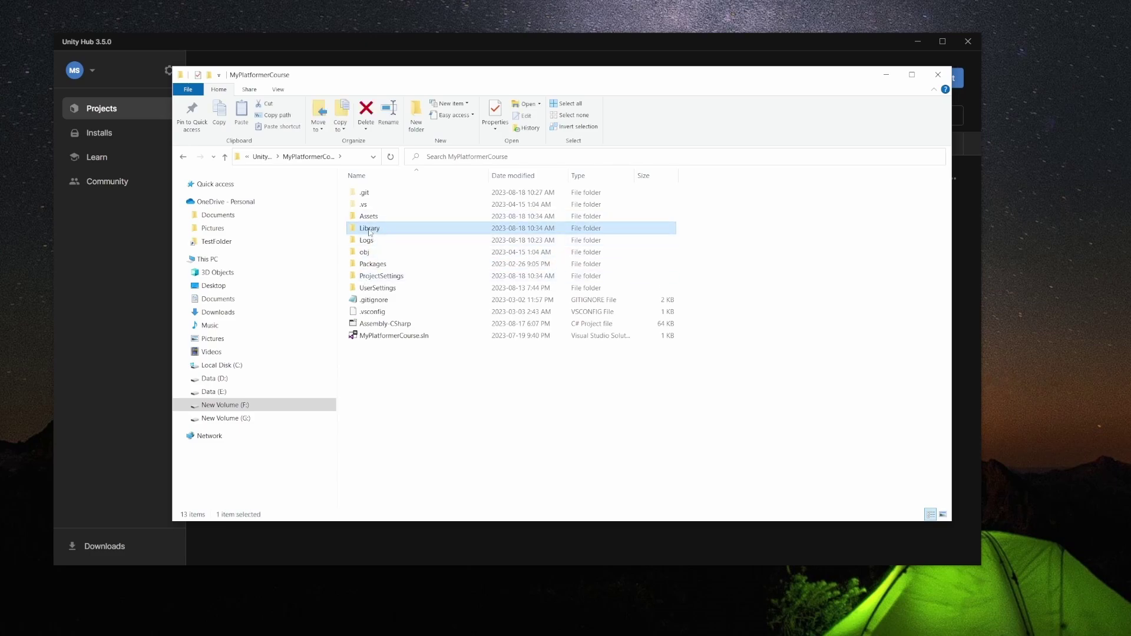
mouse_move(370, 232)
key("Delete")
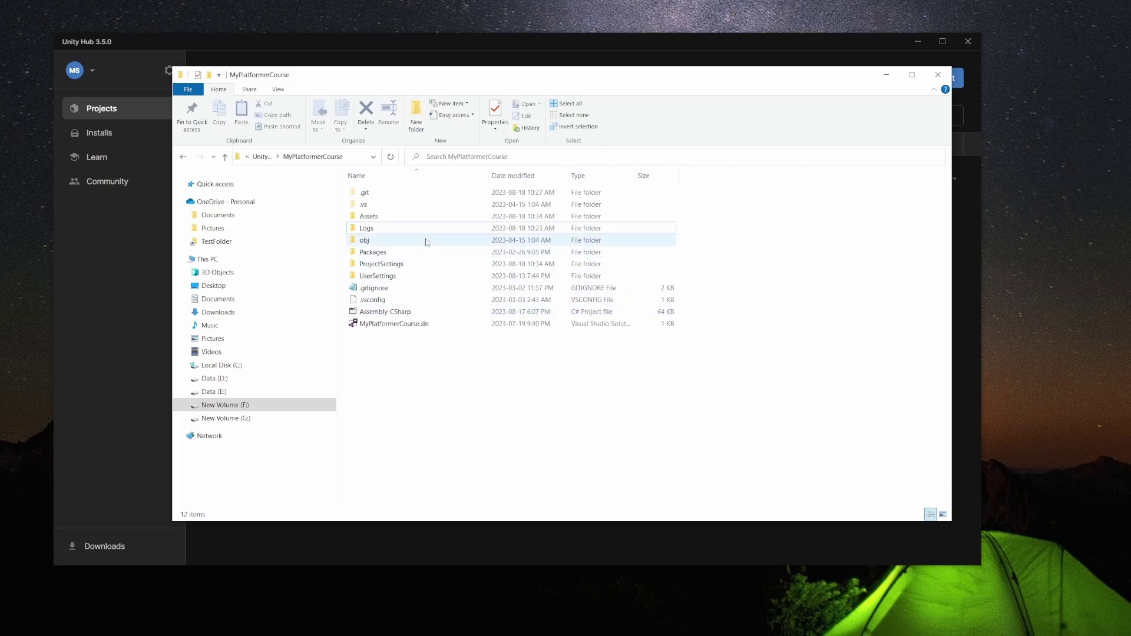
Close the File Explorer window to return to Unity Hub
left_click(938, 75)
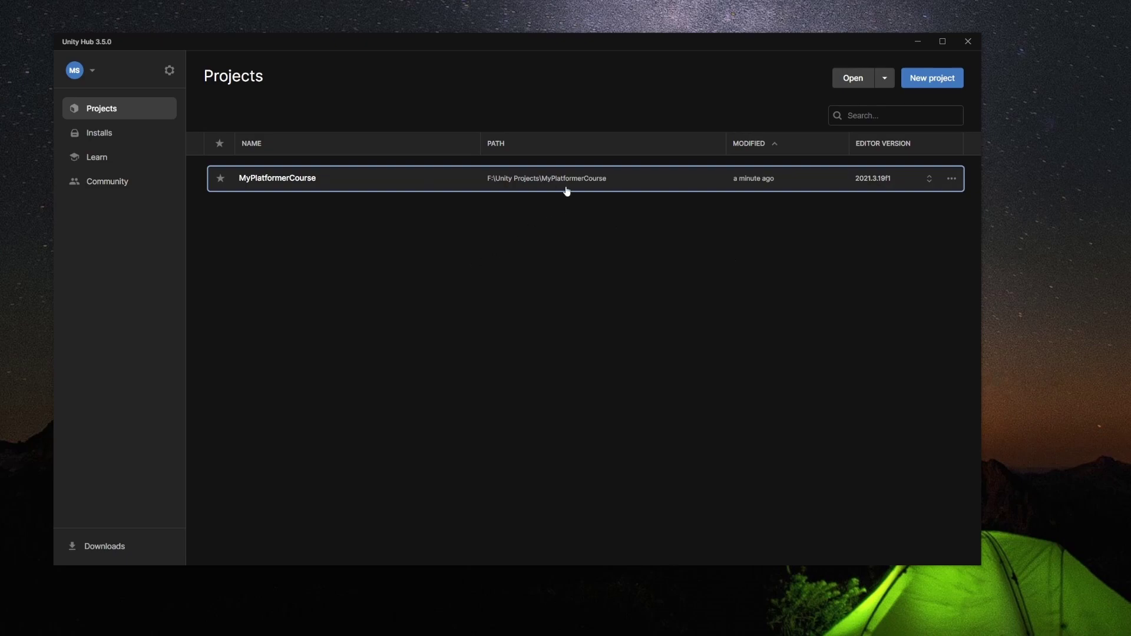
Reopen MyPlatformerCourse in Explorer, confirm Library was regenerated, and return to Unity Projects
right_click(556, 180)
left_click(567, 193)
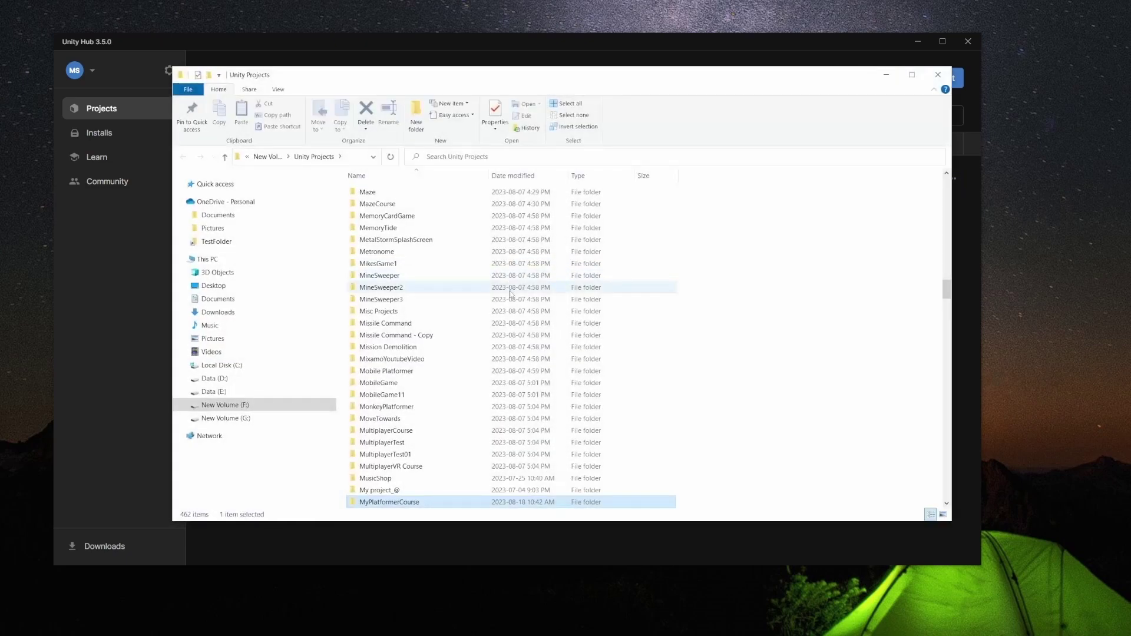
scroll(391, 364, "down", 4)
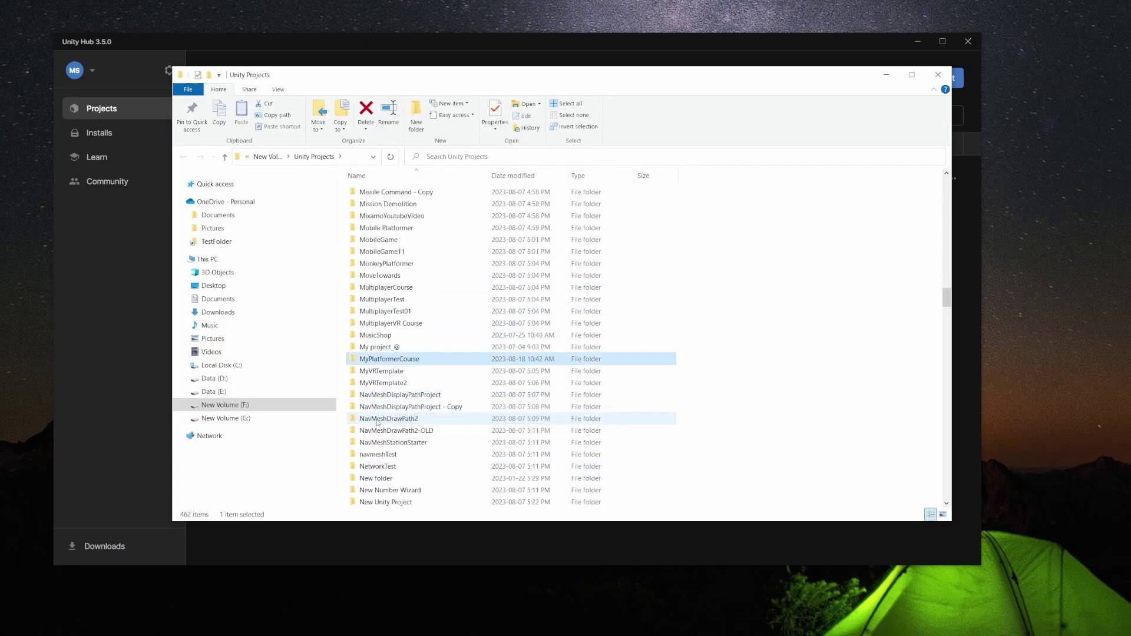
double_click(390, 362)
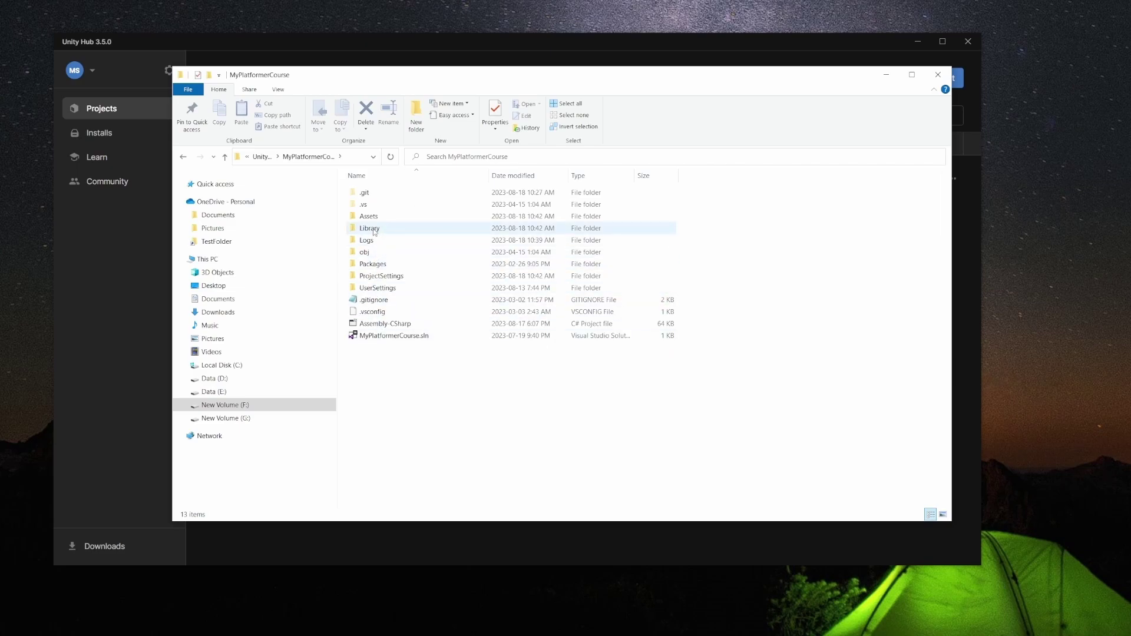
mouse_move(372, 233)
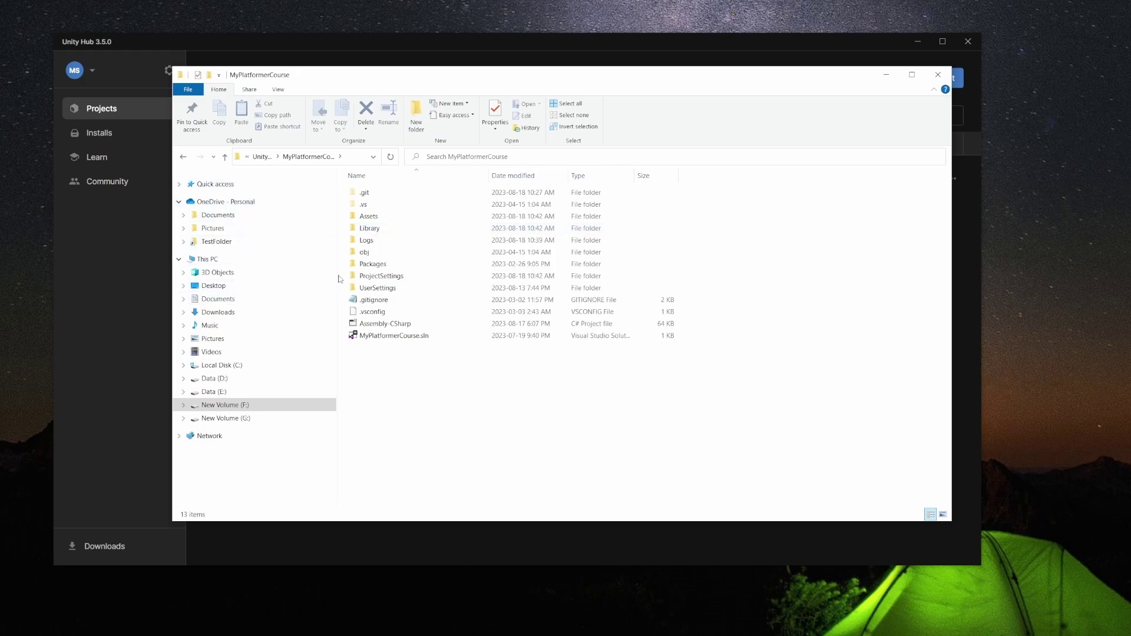
left_click(183, 157)
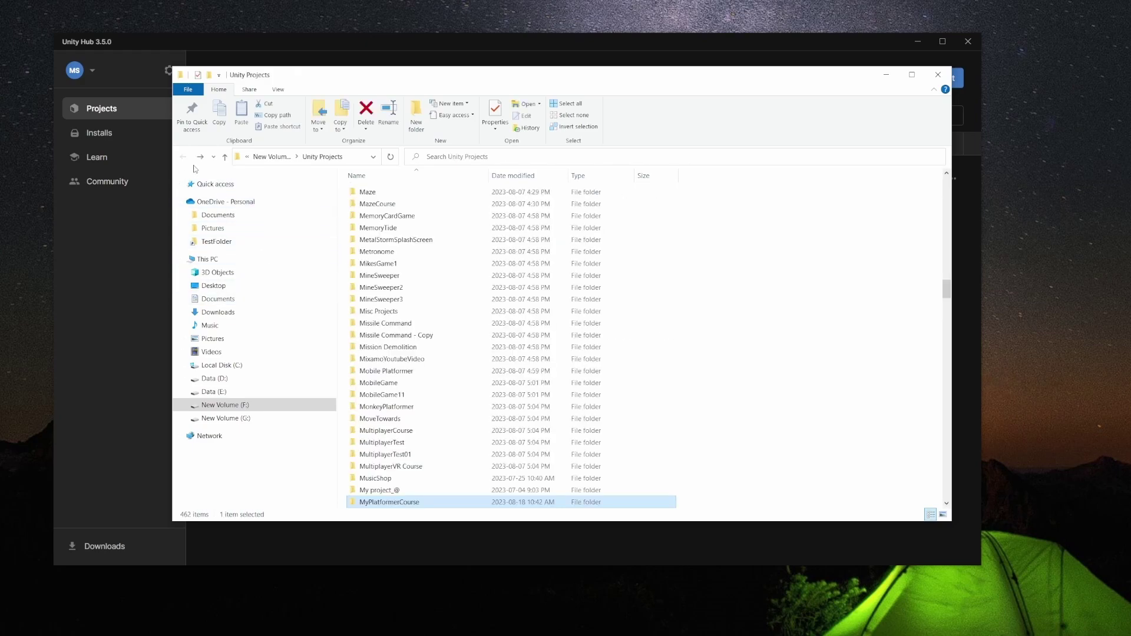
scroll(379, 405, "down", 4)
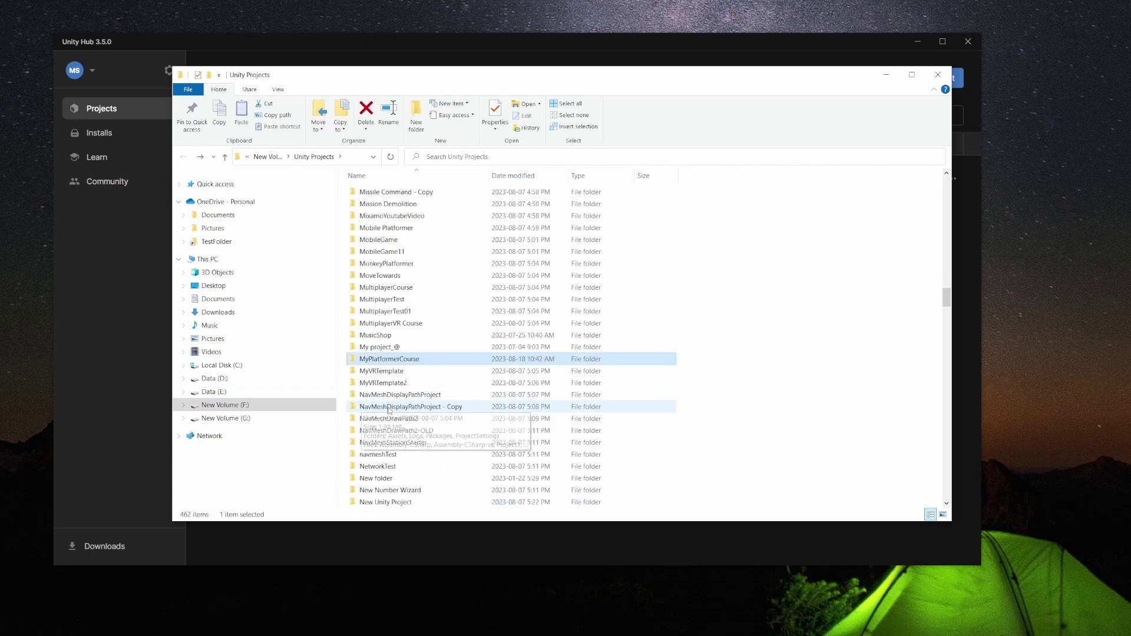
Copy the MyPlatformerCourse folder and paste a duplicate into Unity Projects
right_click(405, 363)
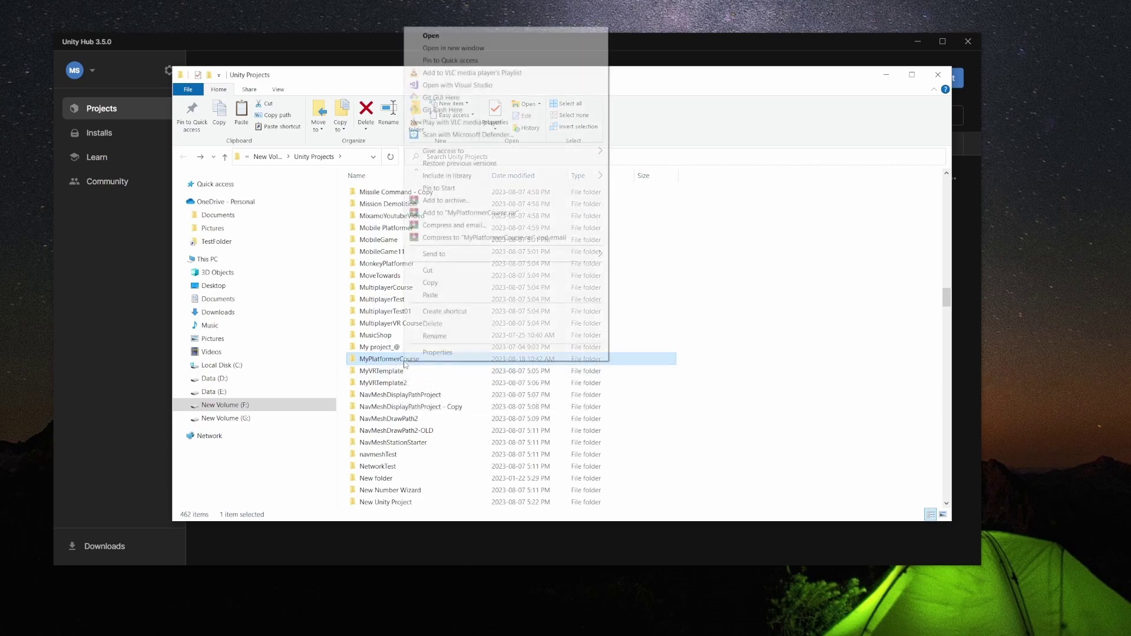
left_click(439, 288)
right_click(747, 387)
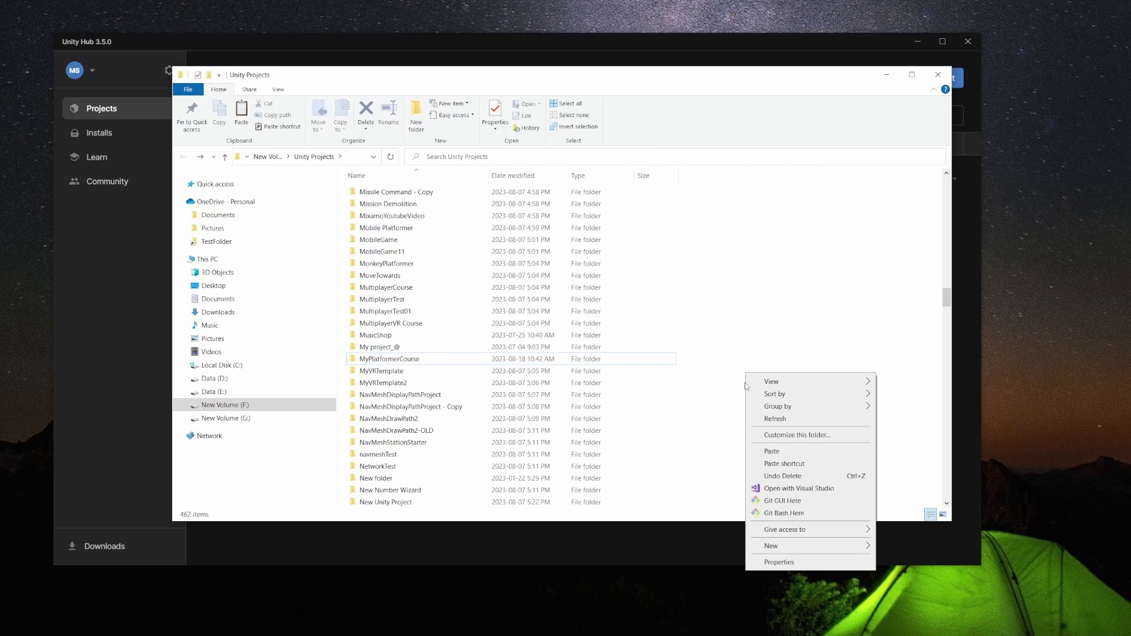
left_click(776, 453)
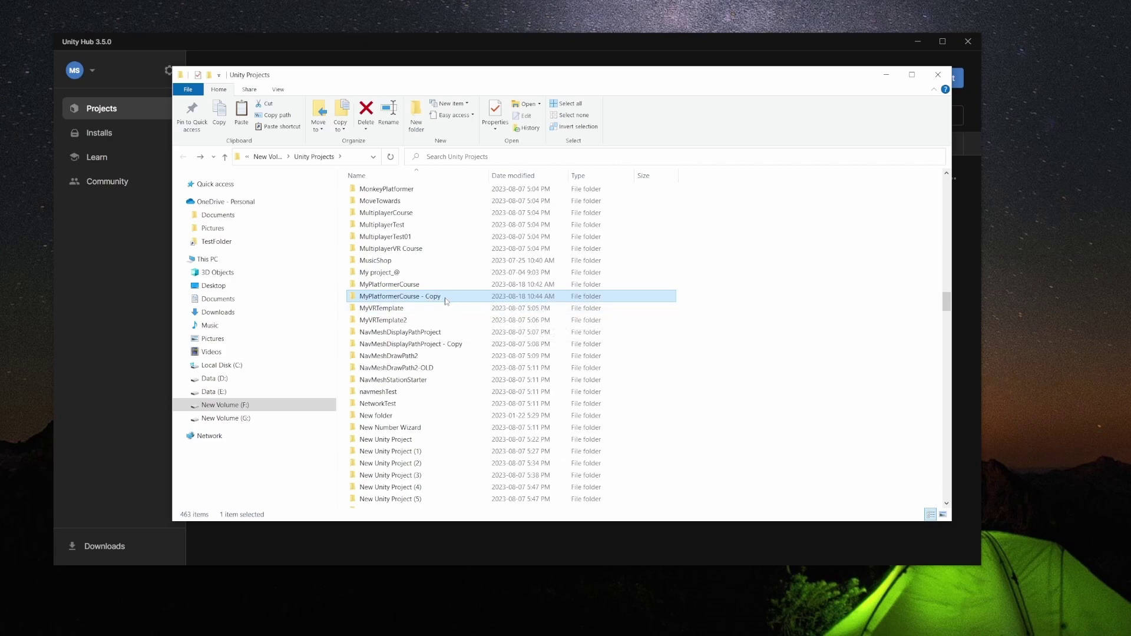
Rename the duplicate to 'MyPlatformerCourse - Backup Aug 18 2023'
left_click(444, 301)
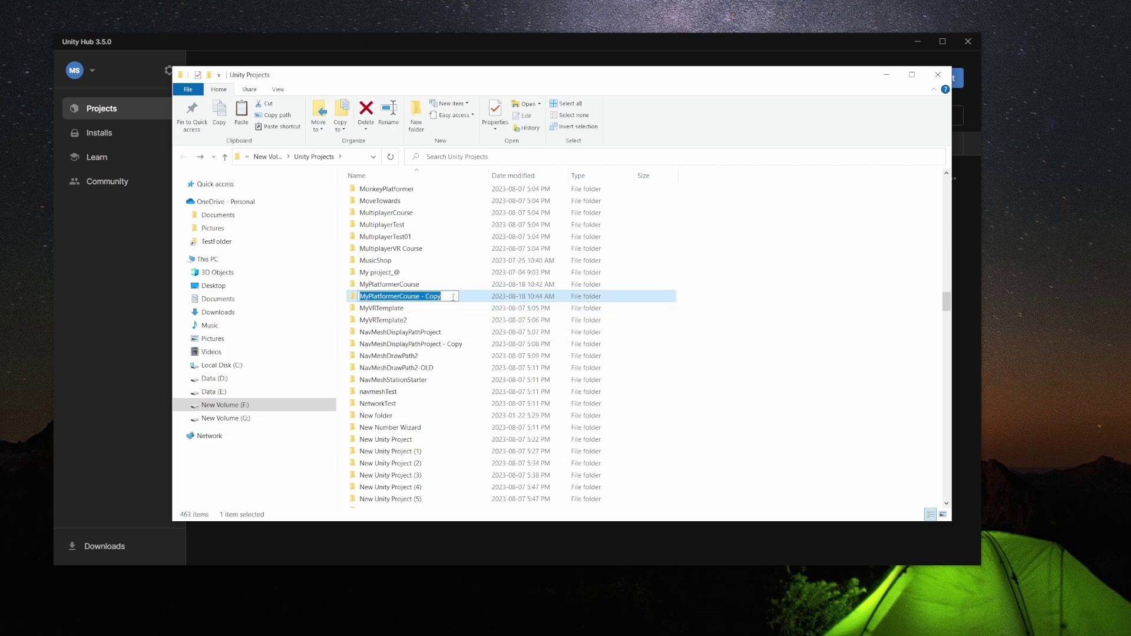
left_click(453, 297)
key("BackSpace")
key("BackSpace")
key("BackSpace")
key("BackSpace")
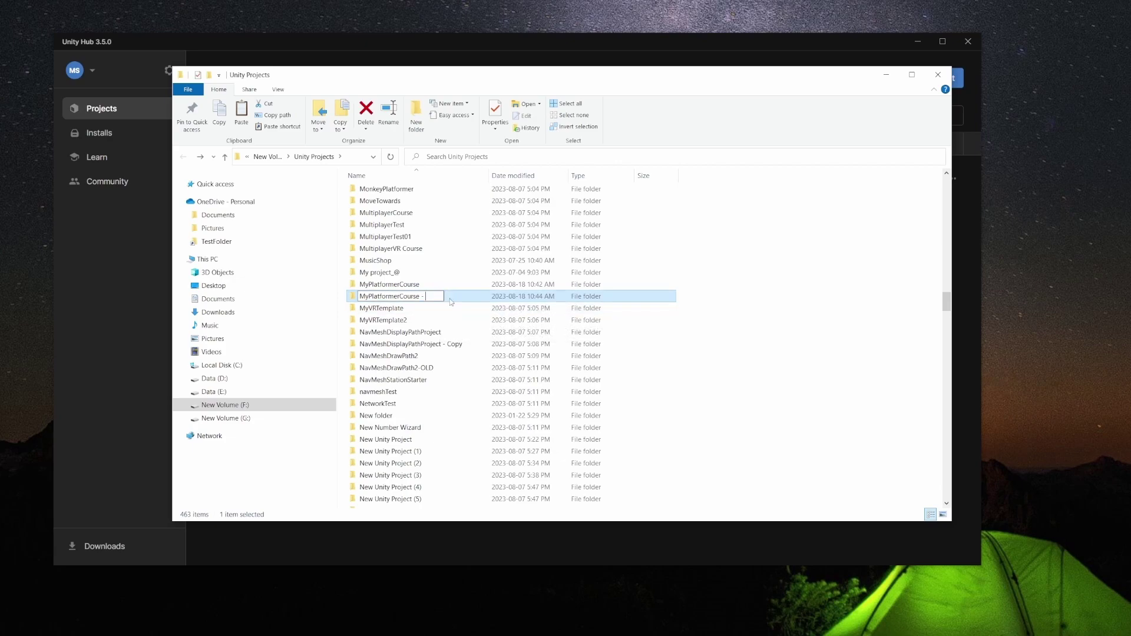
type("Backup")
type("Aug 18 2023")
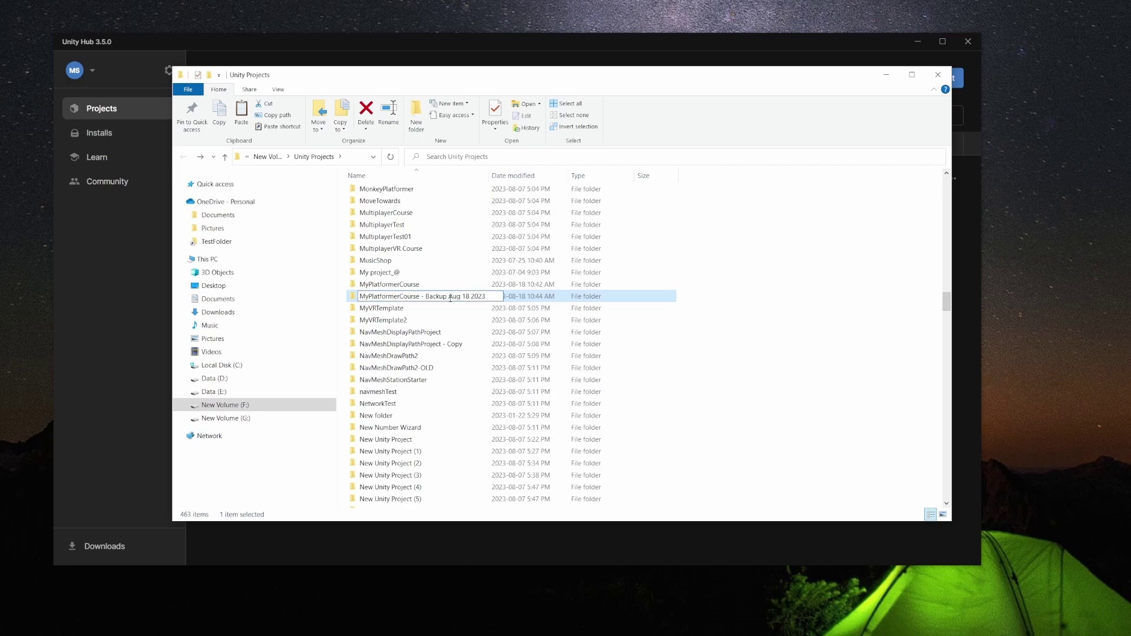
key("Return")
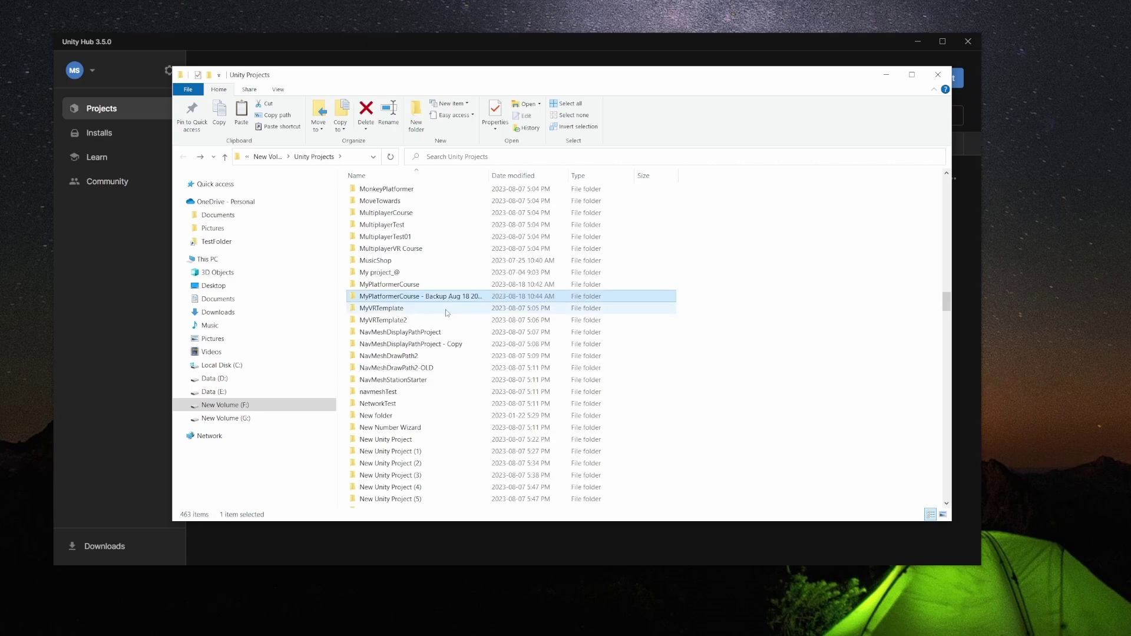
Widen the Name column and look inside the backup folder before returning
left_click_drag(491, 173, 524, 174)
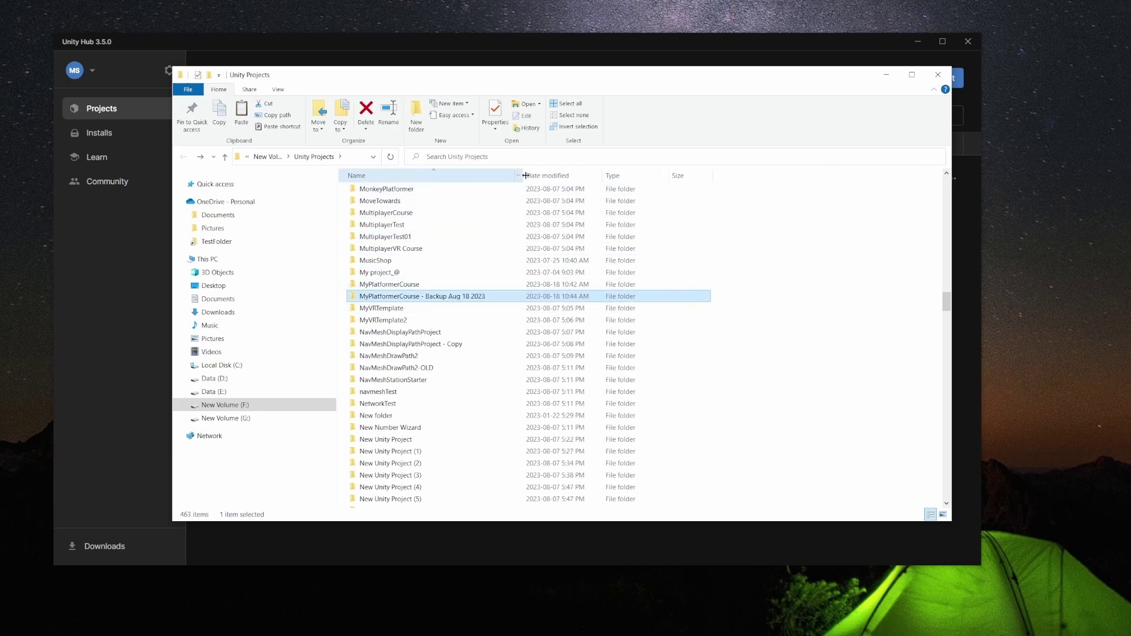
double_click(409, 297)
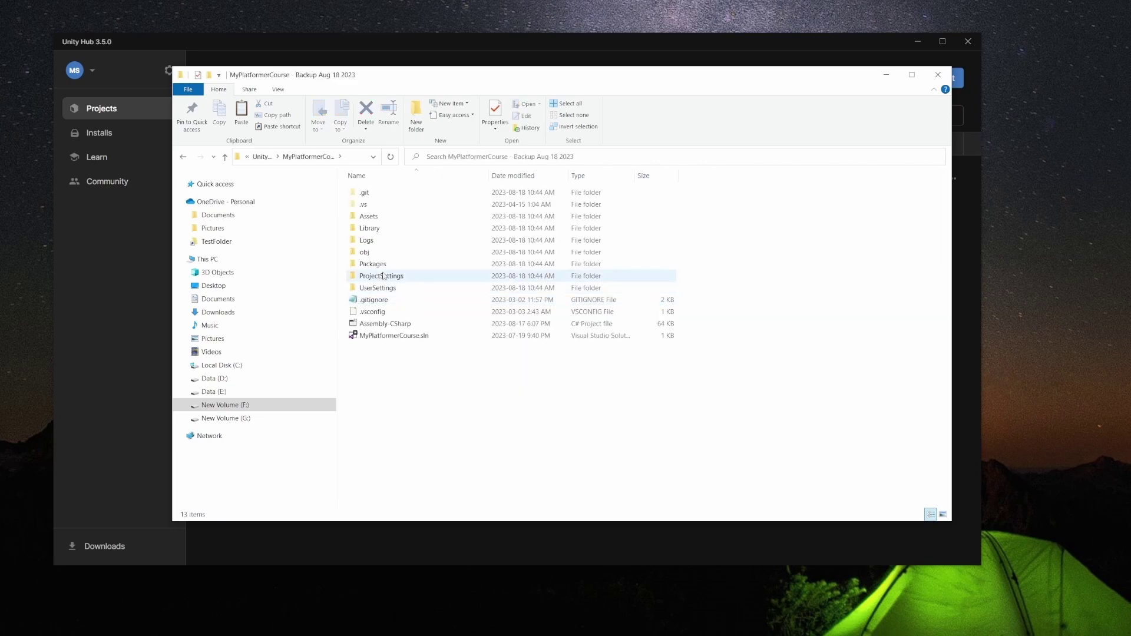
mouse_move(378, 231)
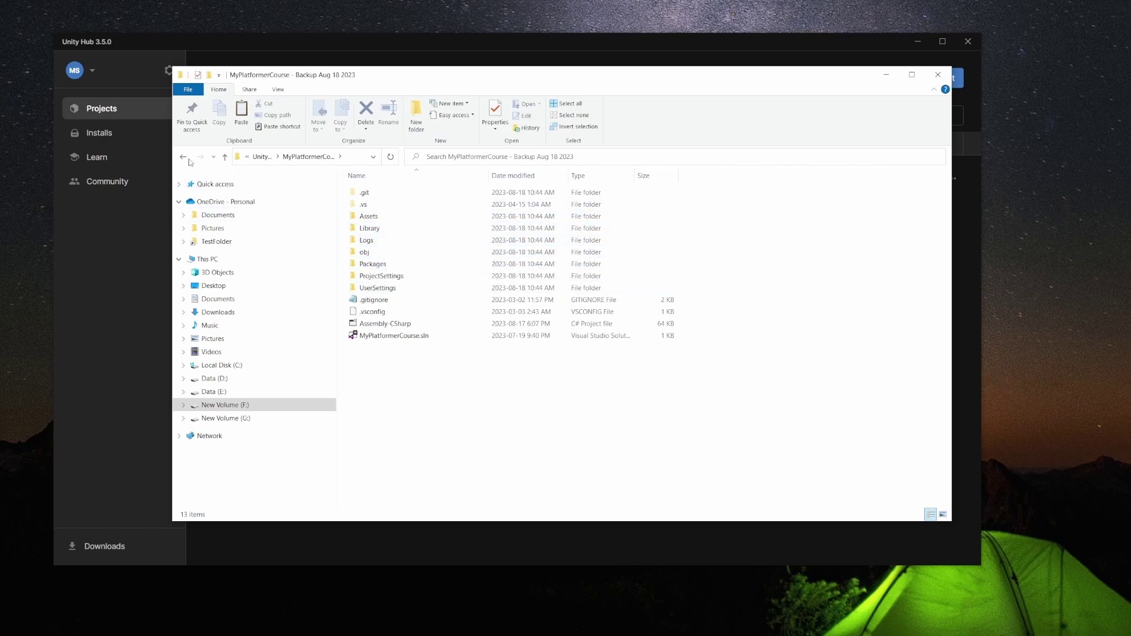
left_click(183, 157)
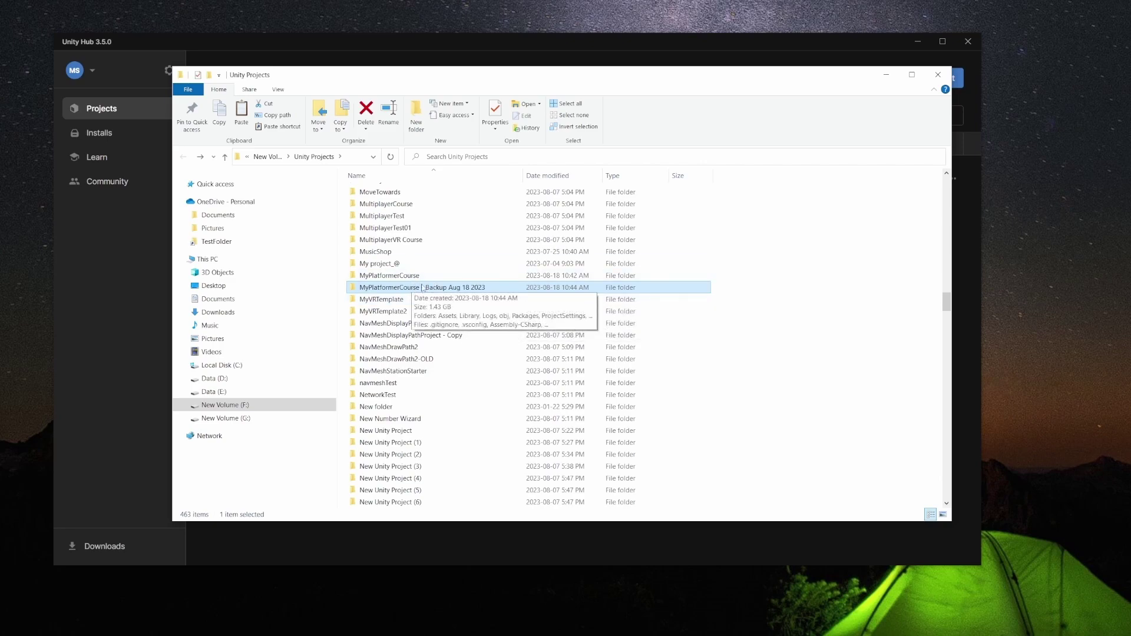
Delete the backup's Library folder (1.40 GB) and return to Unity Projects
double_click(422, 287)
left_click(380, 230)
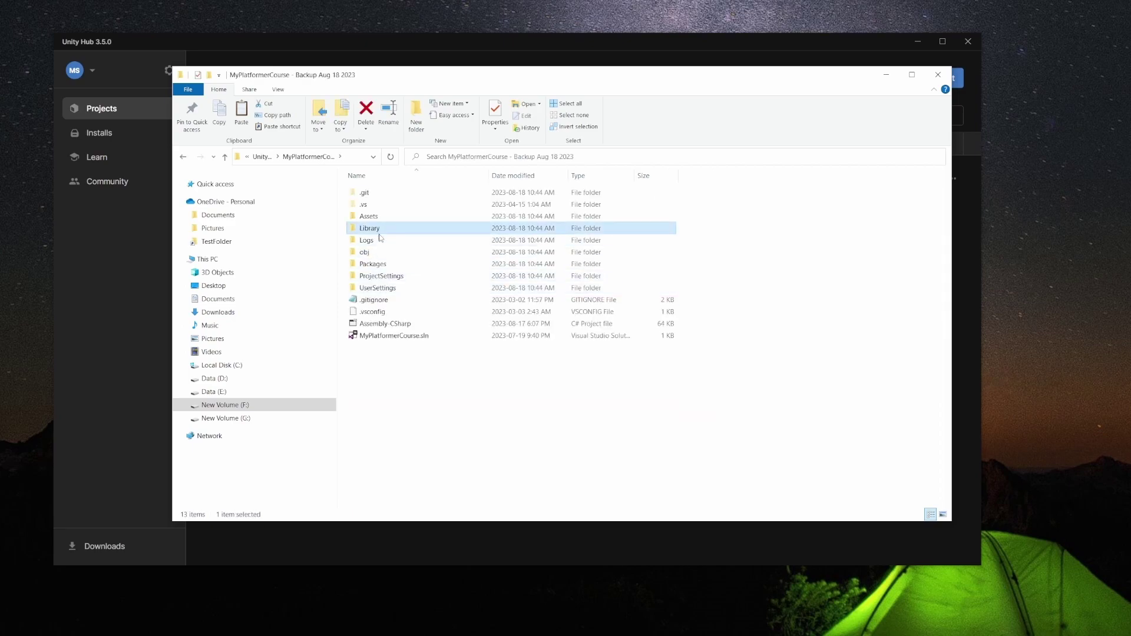
key("Delete")
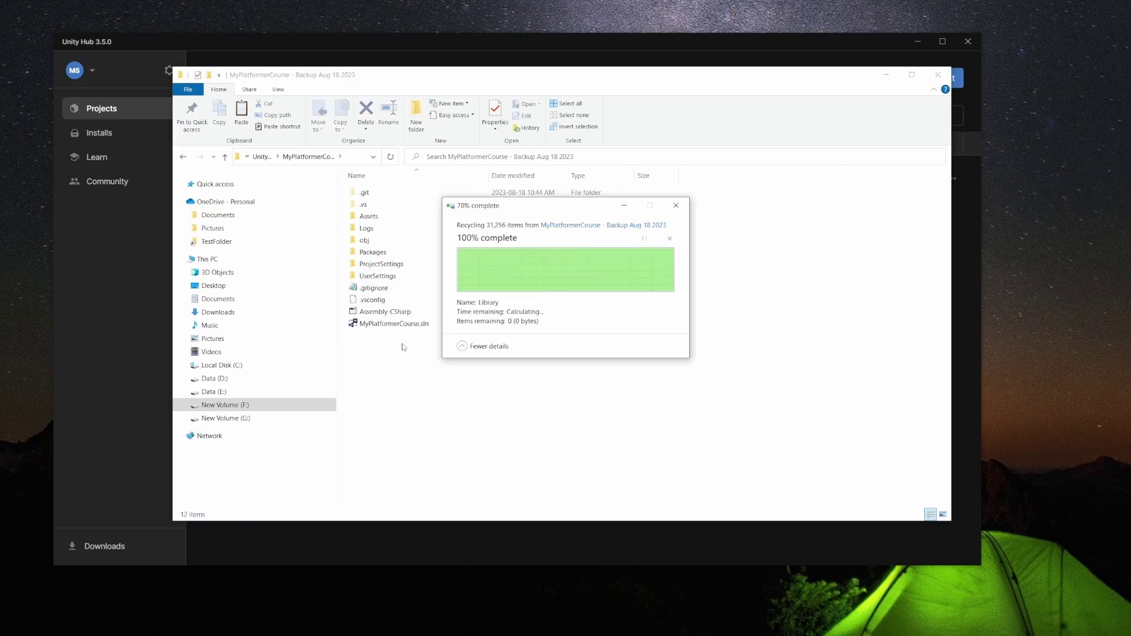
key("alt+Left")
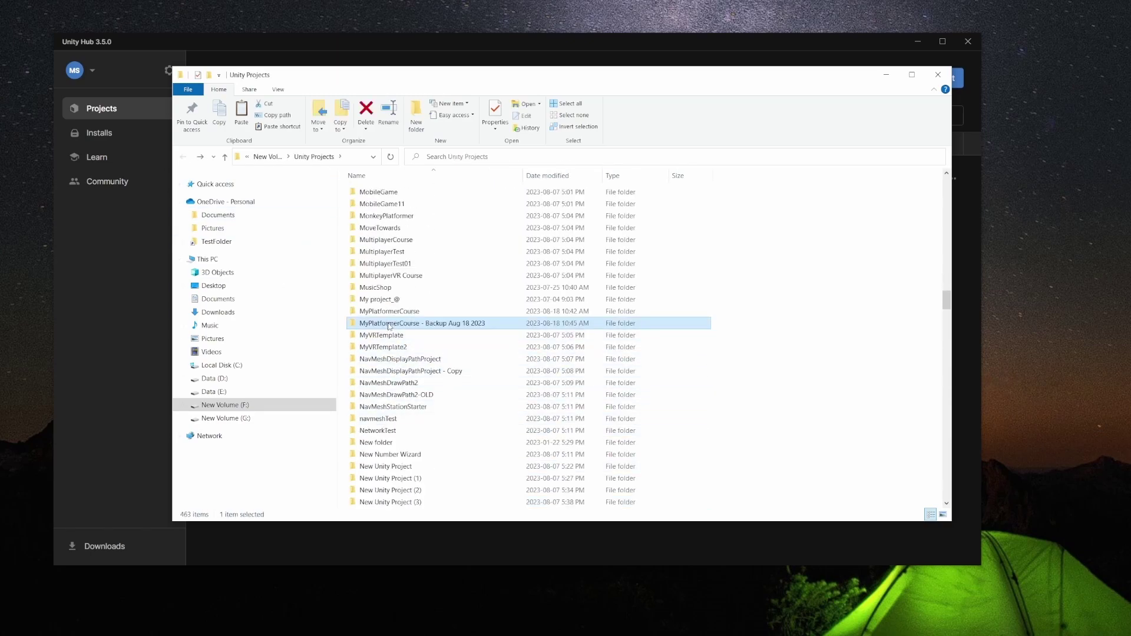
Check the backup folder's size in Properties (43.2 MB, 9,108 files), then close Explorer
right_click(389, 325)
left_click(419, 628)
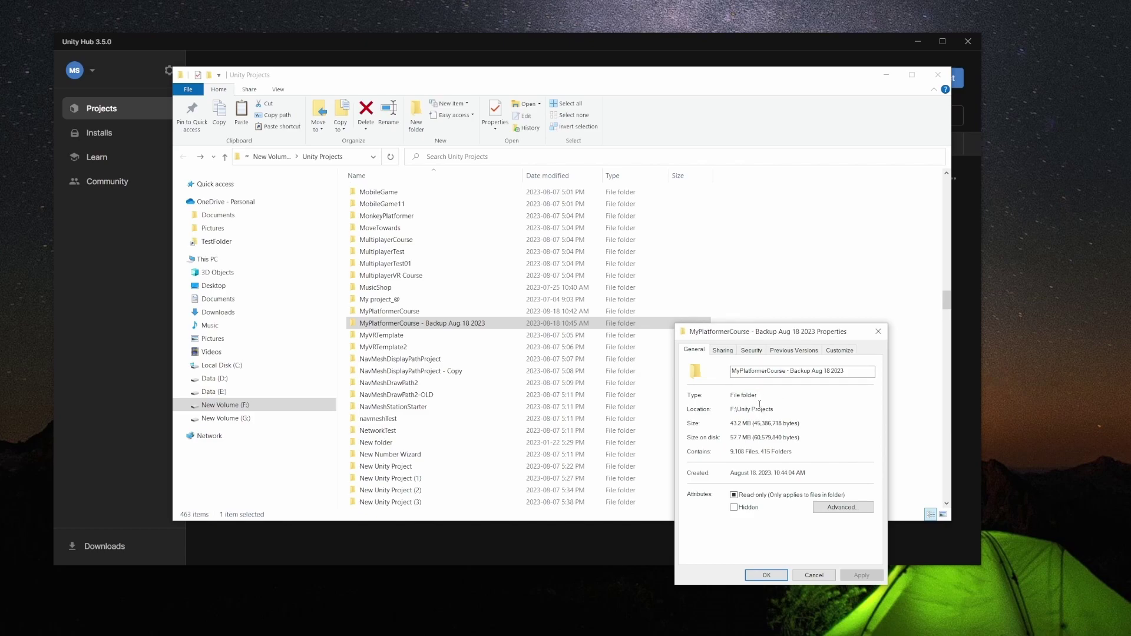
left_click(814, 576)
key("alt+F4")
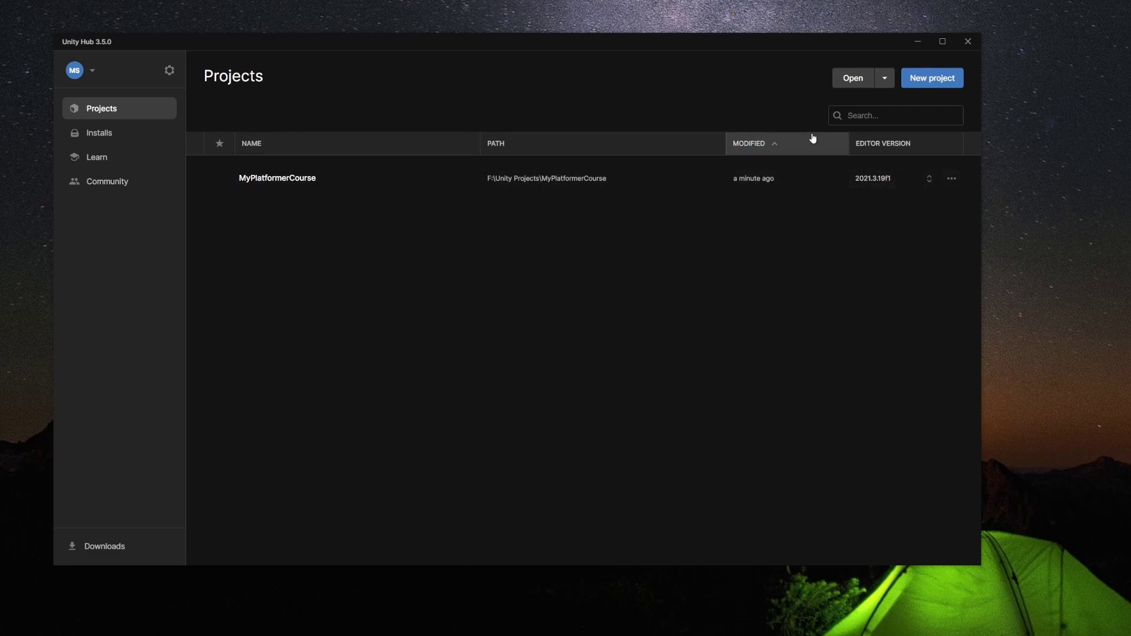
Add the 'MyPlatformerCourse - Backup Aug 18 2023' folder to Unity Hub as a project
left_click(885, 78)
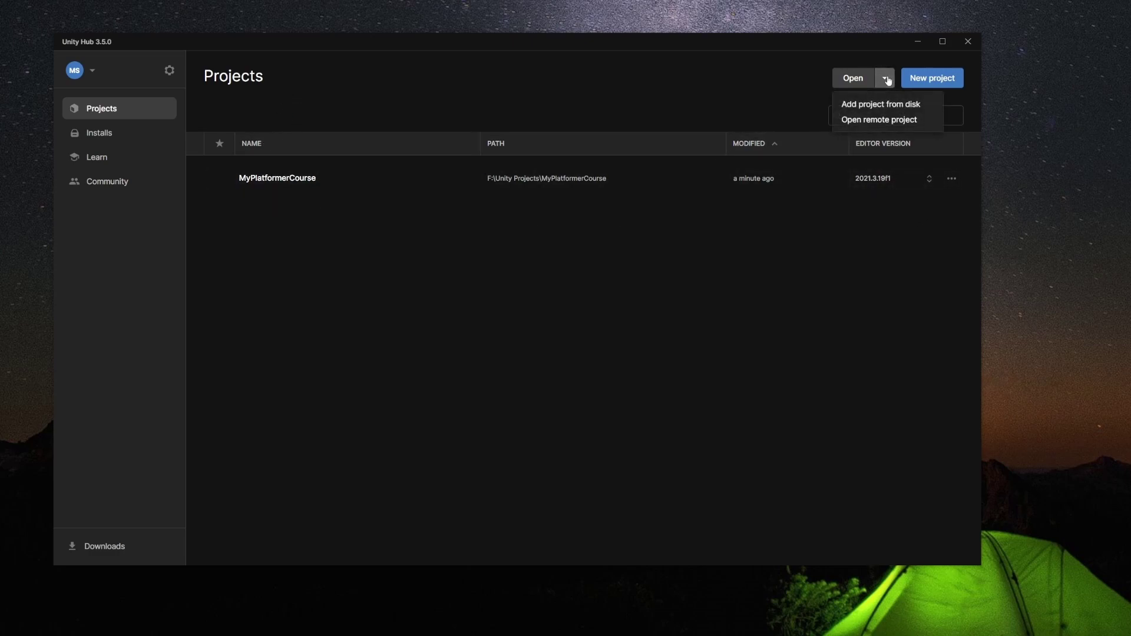
left_click(873, 106)
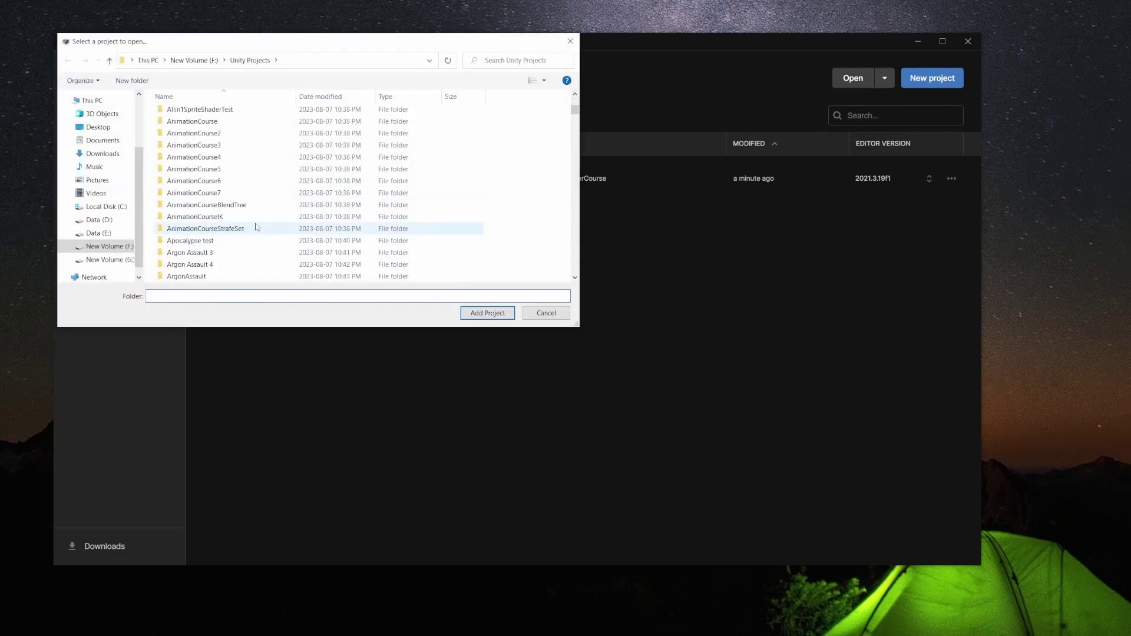
left_click(261, 228)
key("m")
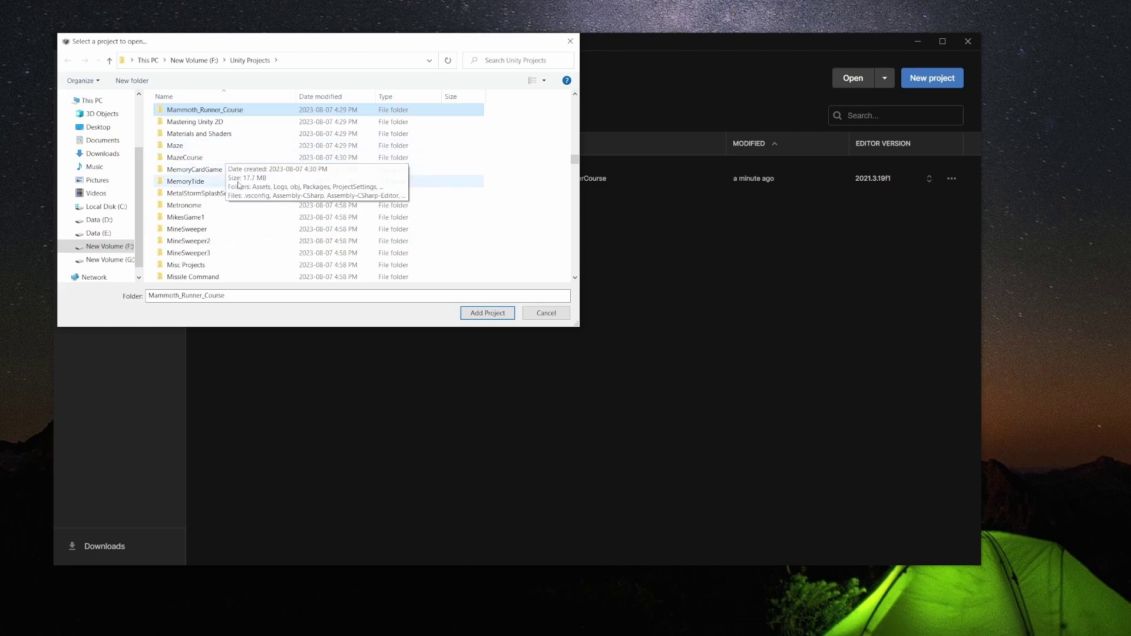
scroll(232, 162, "down", 5)
scroll(243, 169, "down", 4)
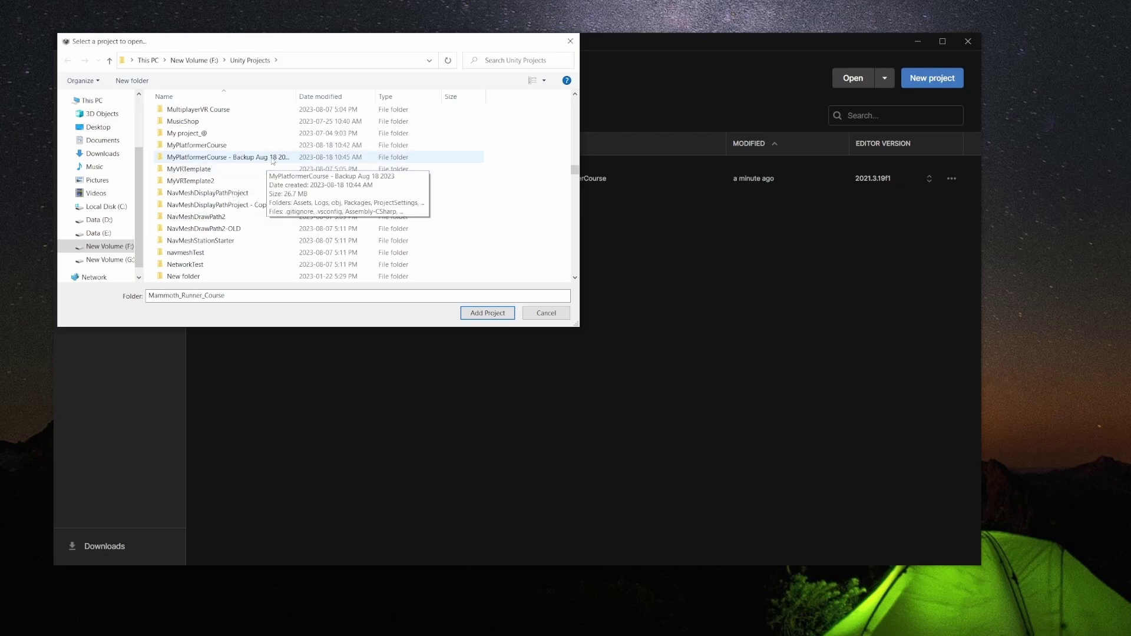
left_click(270, 159)
left_click(483, 312)
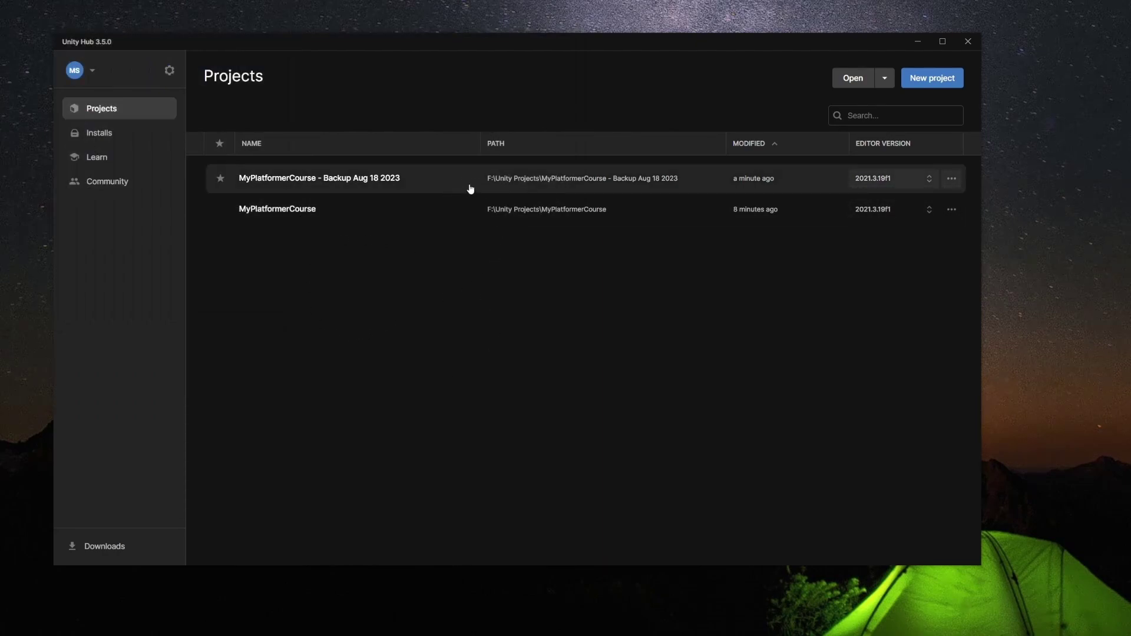
Remove the 'MyPlatformerCourse - Backup Aug 18 2023' entry from the Projects list
left_click(951, 178)
left_click(885, 231)
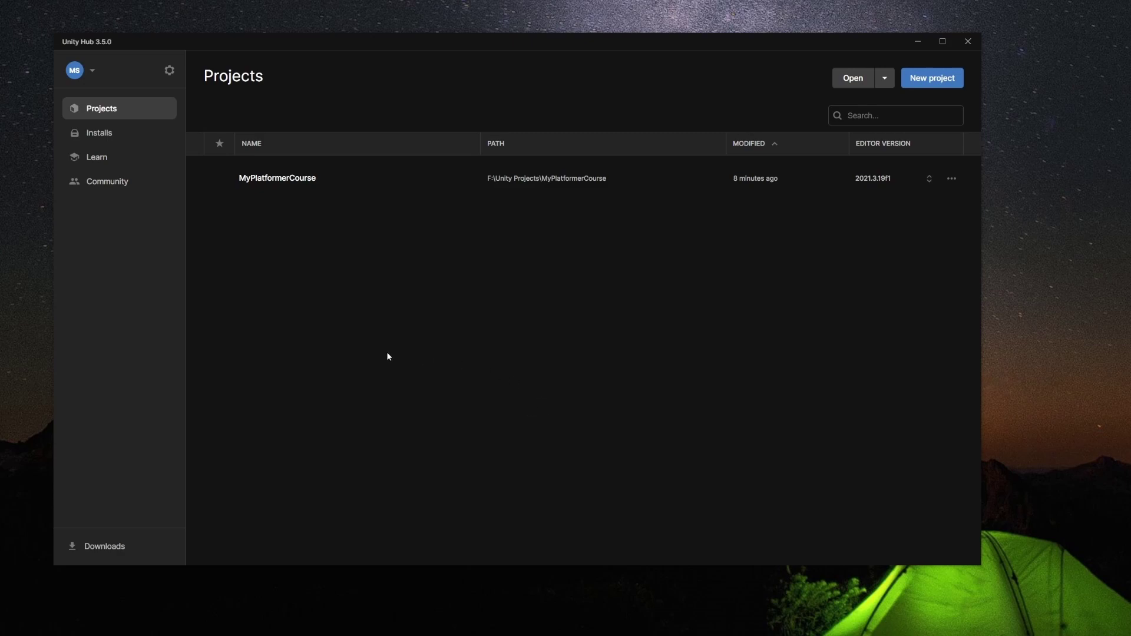
Install the Unity 2022.3.7f1 LTS editor from Installs without adding extra modules
left_click(105, 137)
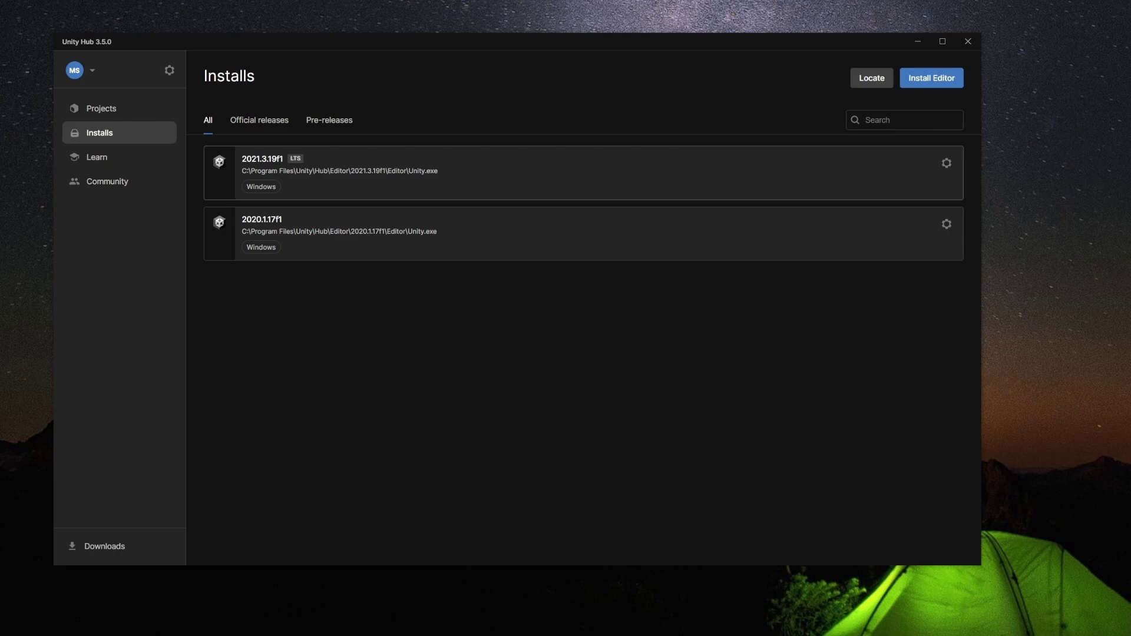
left_click(949, 83)
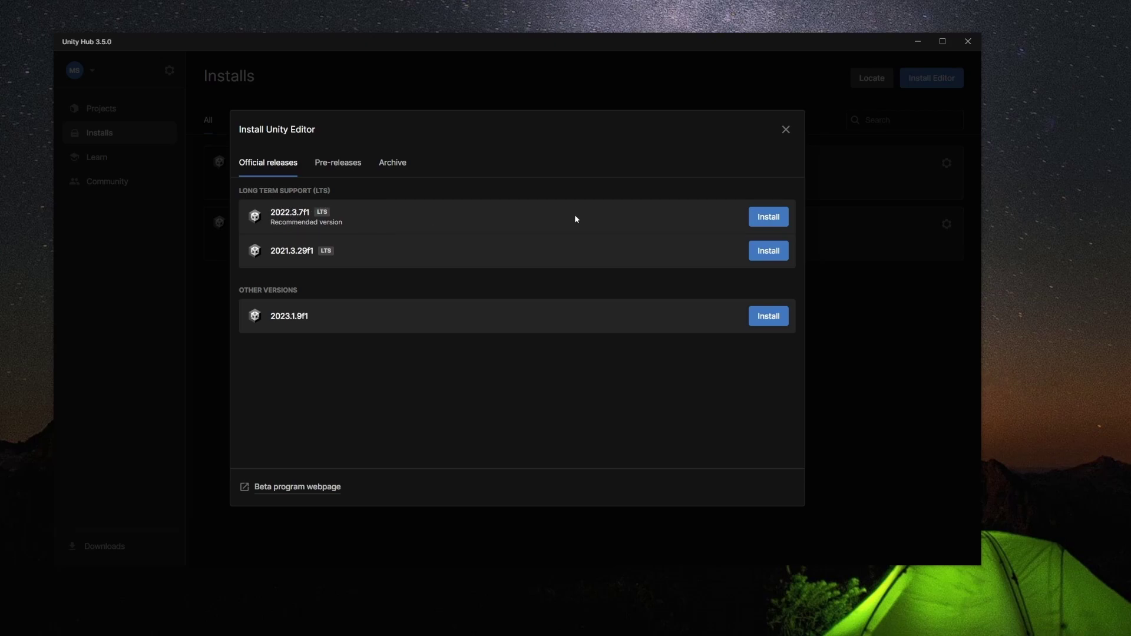
left_click(762, 216)
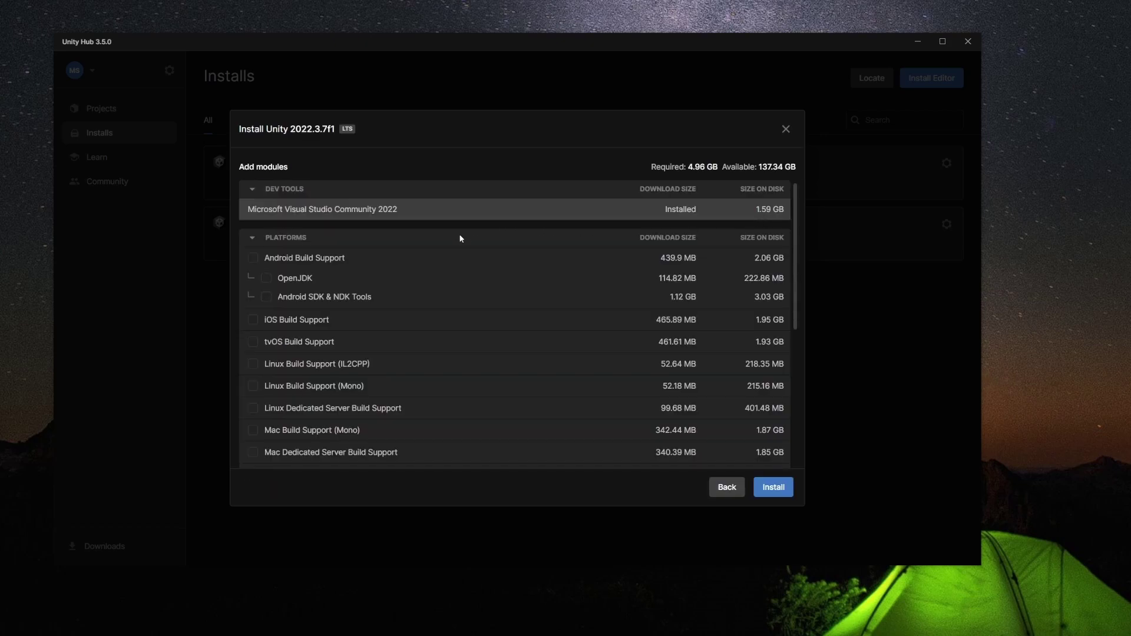
left_click(774, 489)
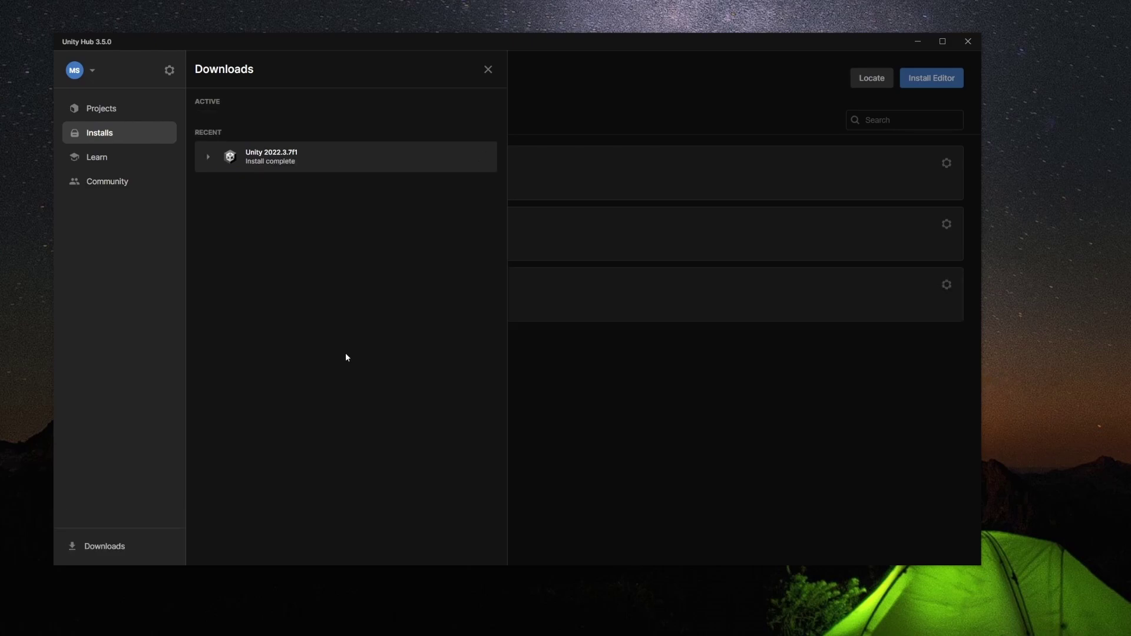
Switch MyPlatformerCourse's editor version from 2021.3.19f1 to 2022.3.7f1 in the Projects list
left_click(100, 109)
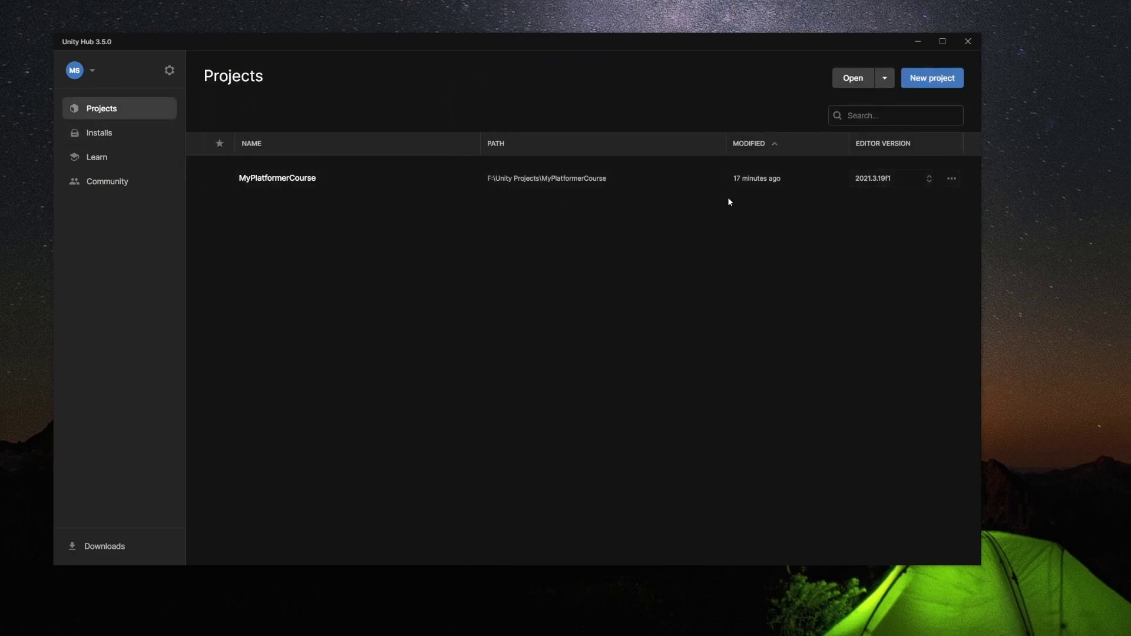
left_click(930, 179)
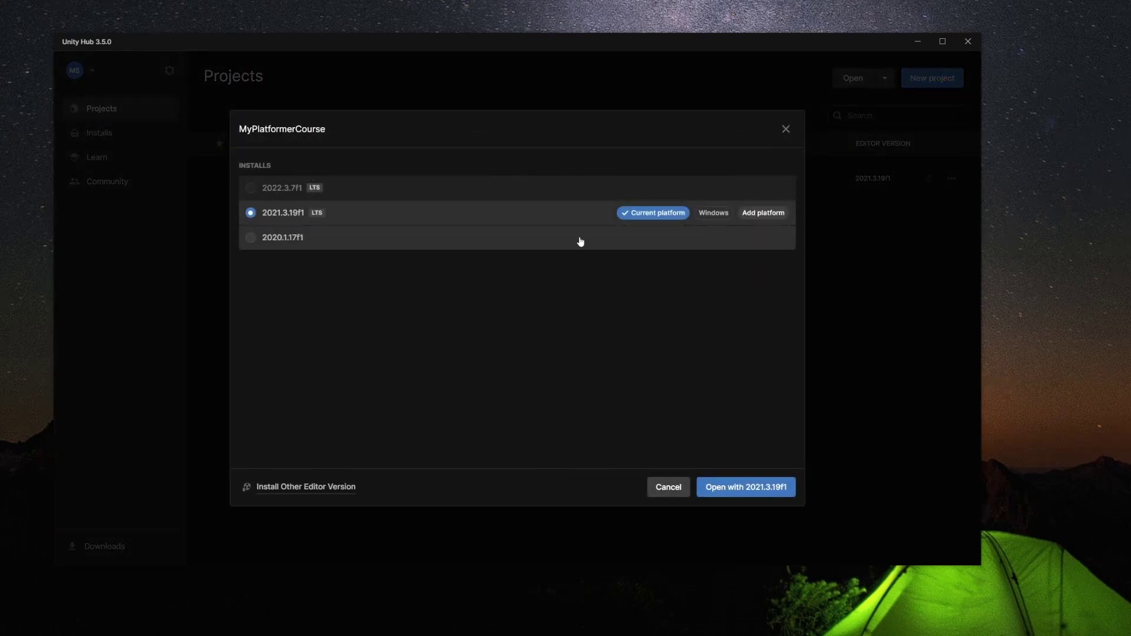
left_click(286, 194)
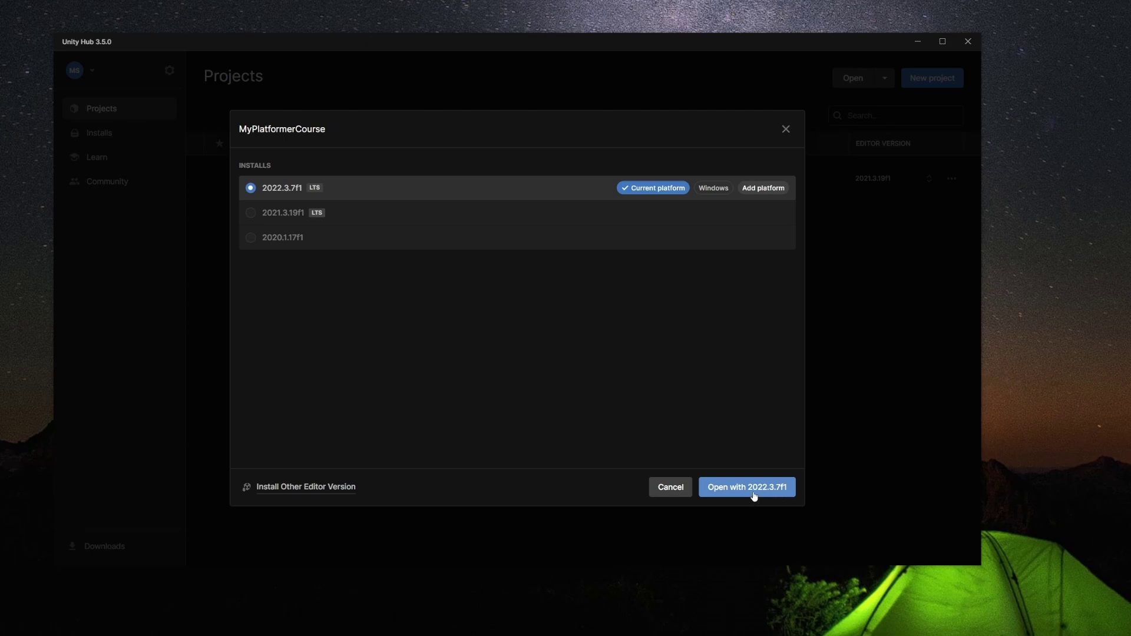
Open MyPlatformerCourse with 2022.3.7f1 and confirm the editor version change
left_click(736, 488)
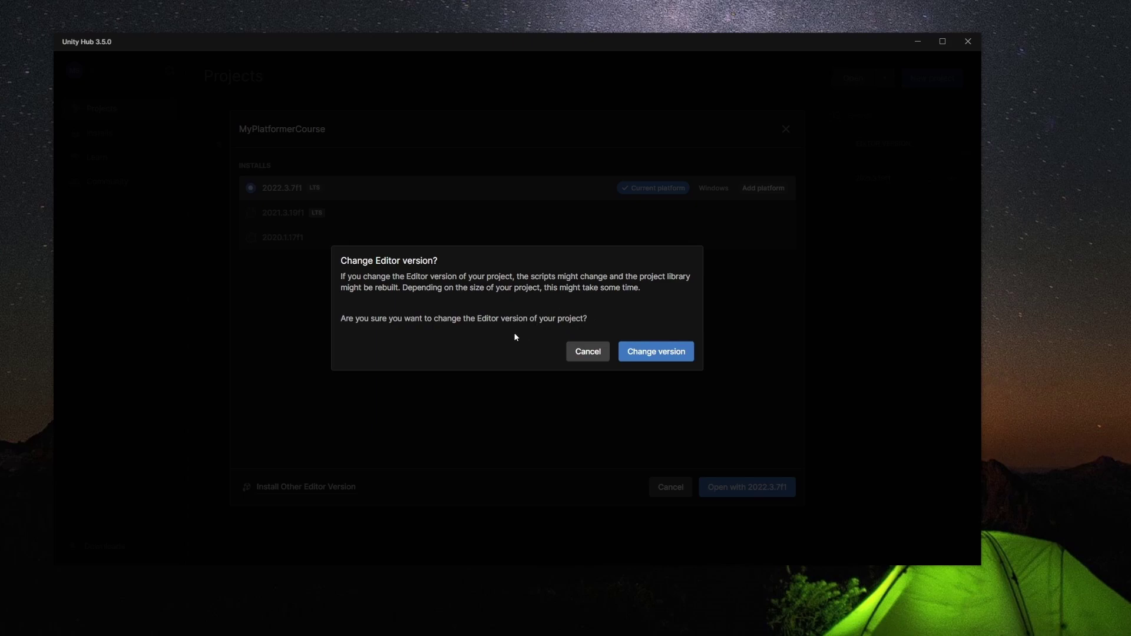
left_click(648, 356)
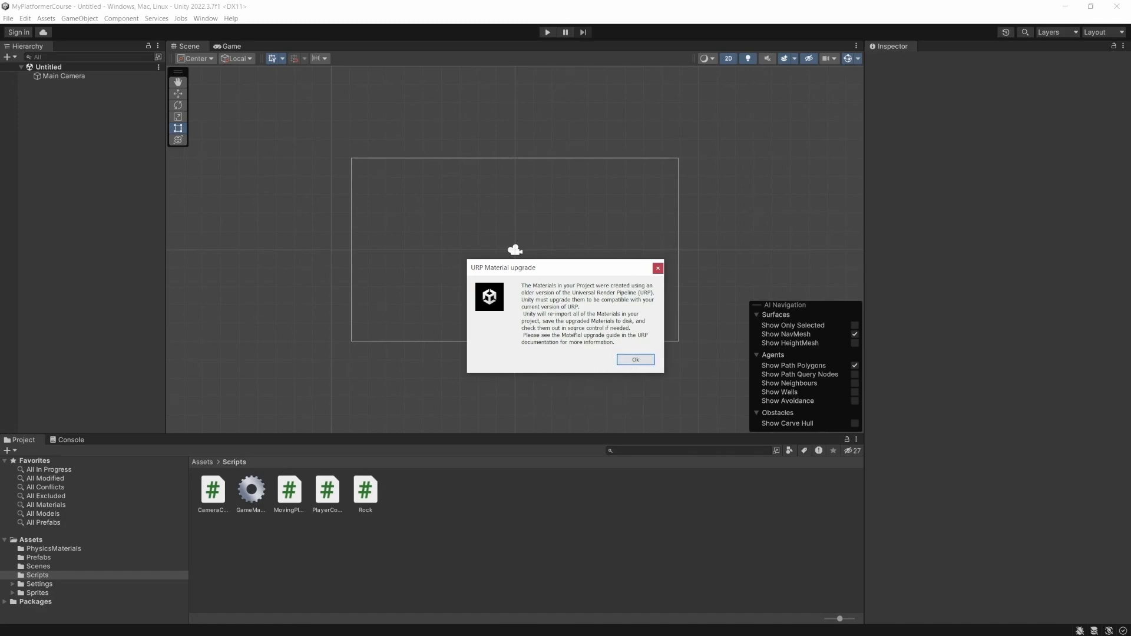
Dismiss the URP material upgrade notice and open the Sandbox scene from Assets > Scenes
left_click(639, 361)
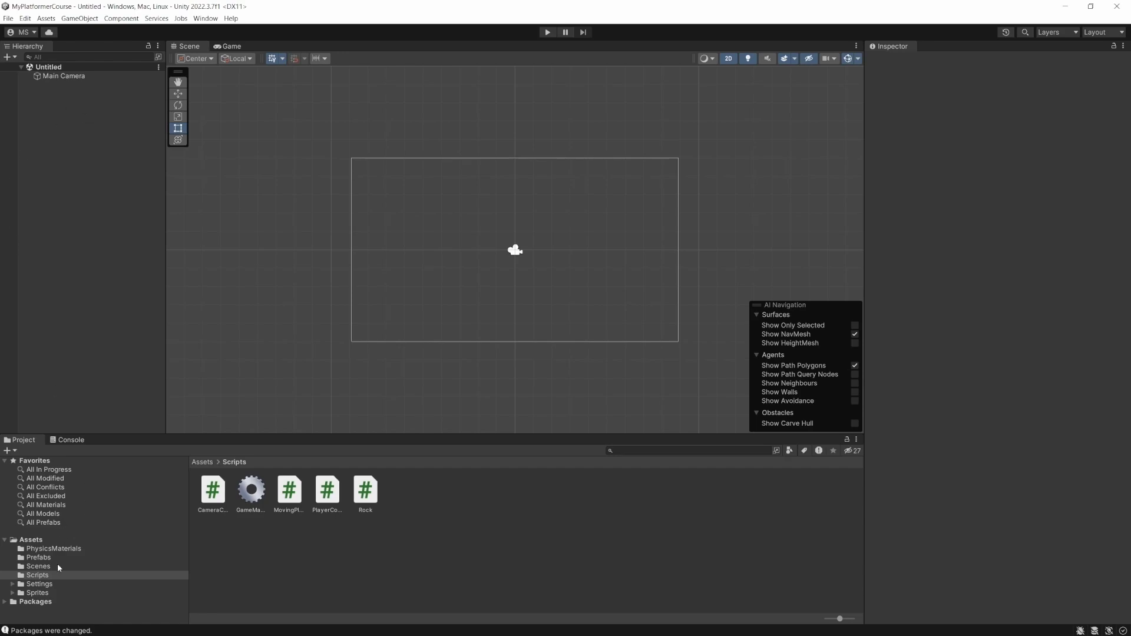
left_click(38, 566)
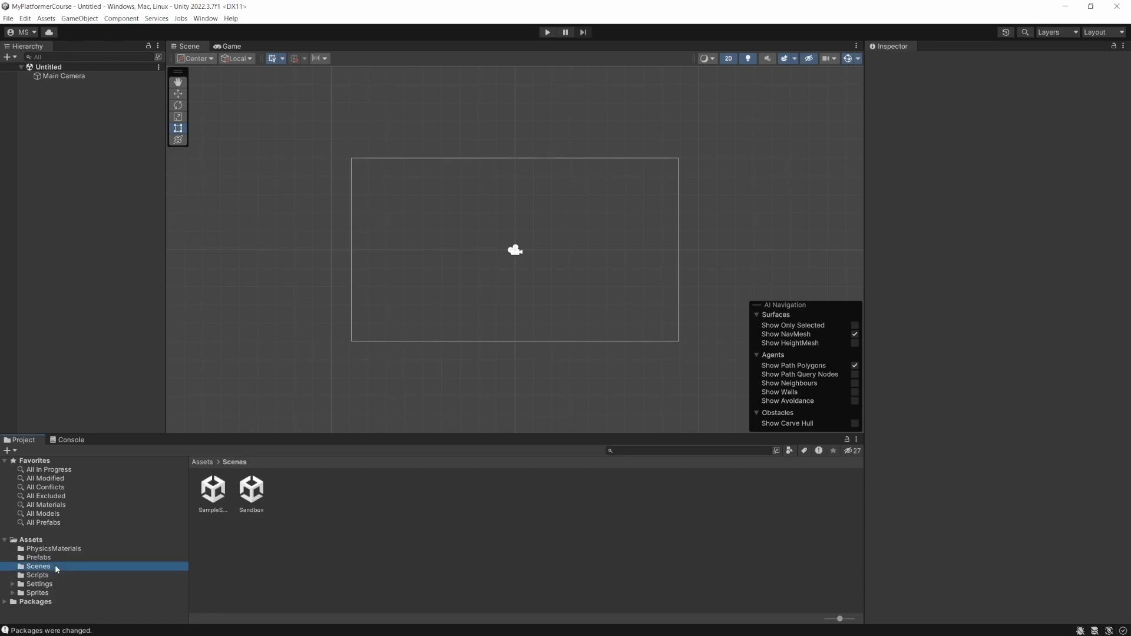
double_click(255, 500)
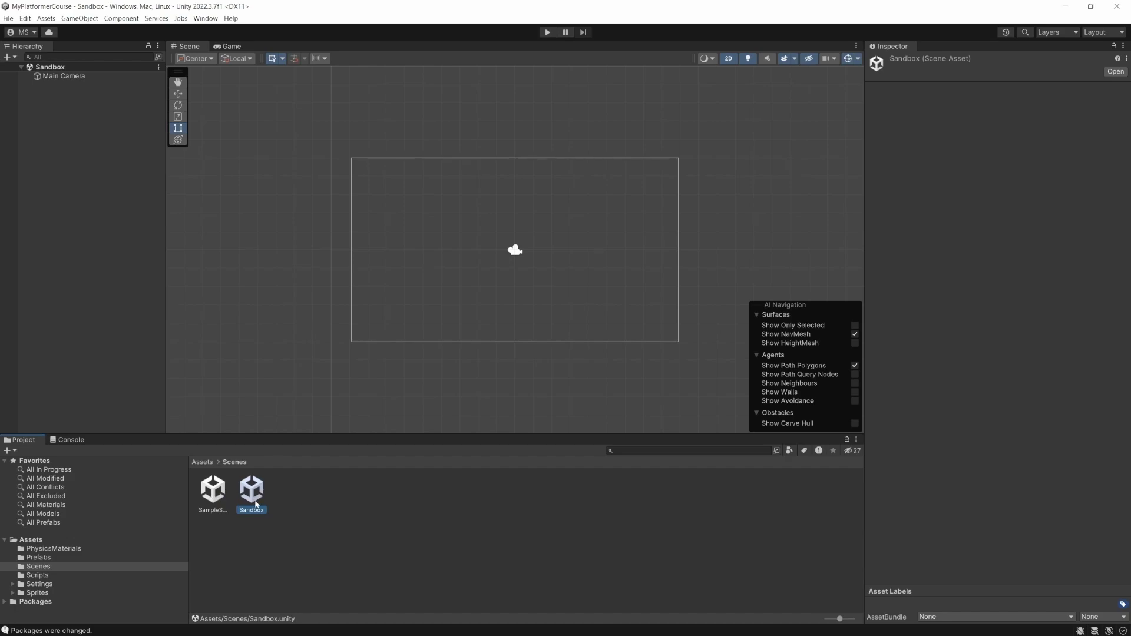
Open SampleScene, then delete the extra scene asset so only Sandbox remains
double_click(220, 501)
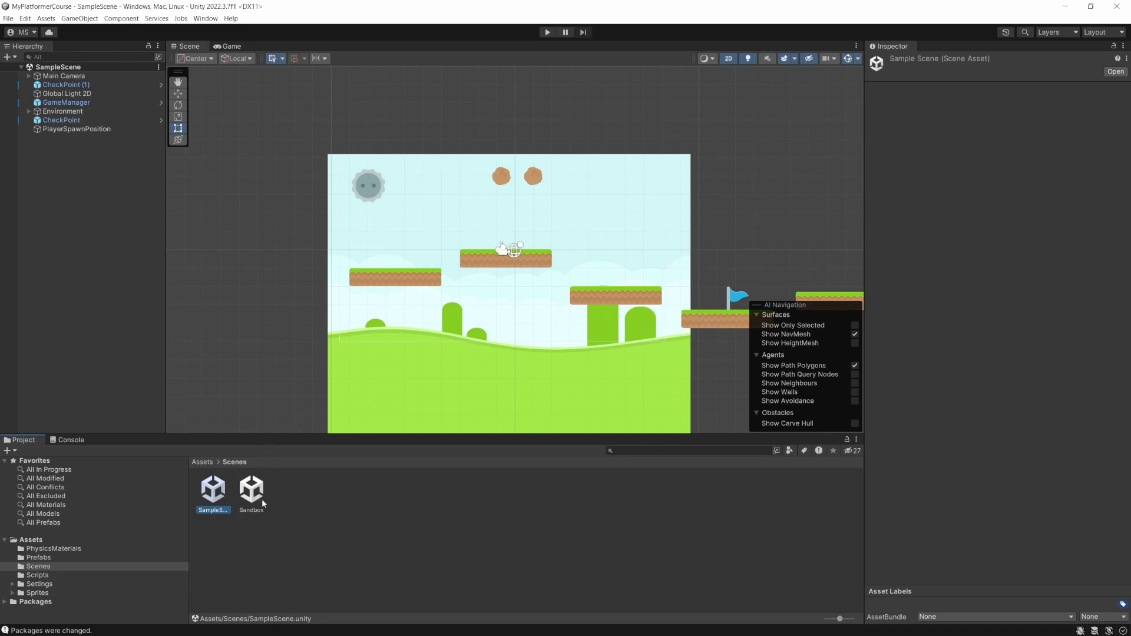
key("Delete")
key("Return")
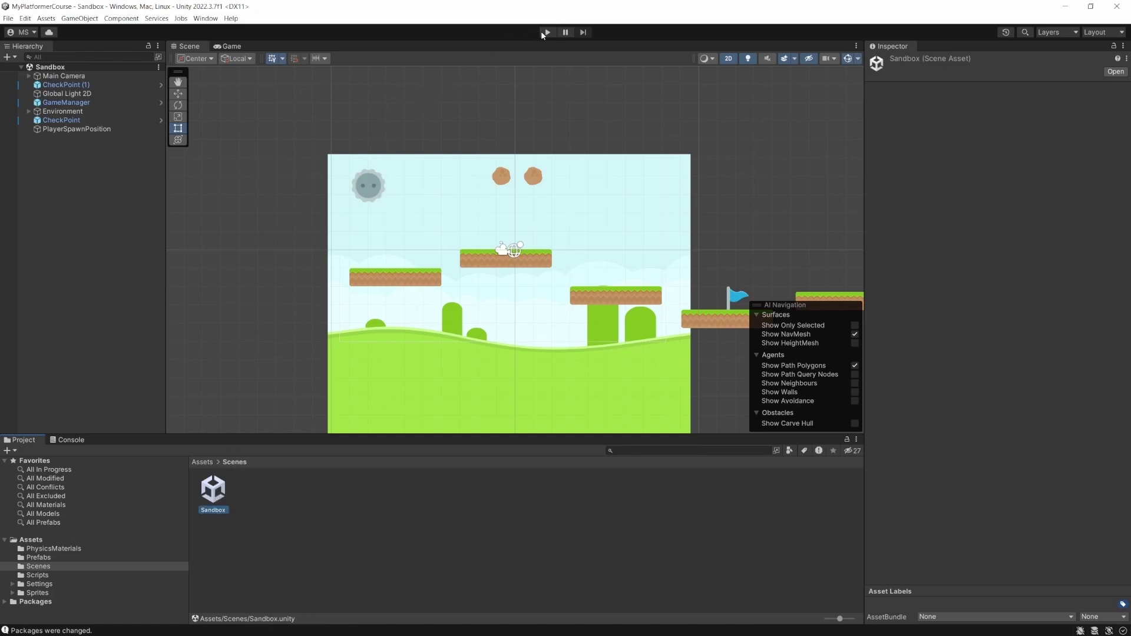
left_click(547, 33)
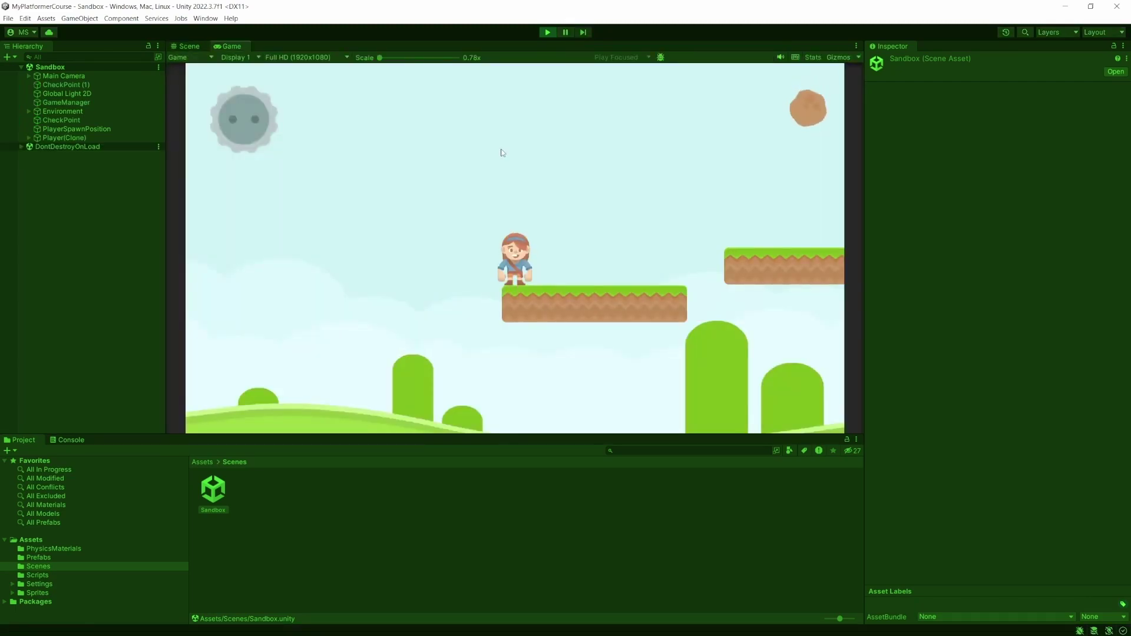
key("Right")
key("space")
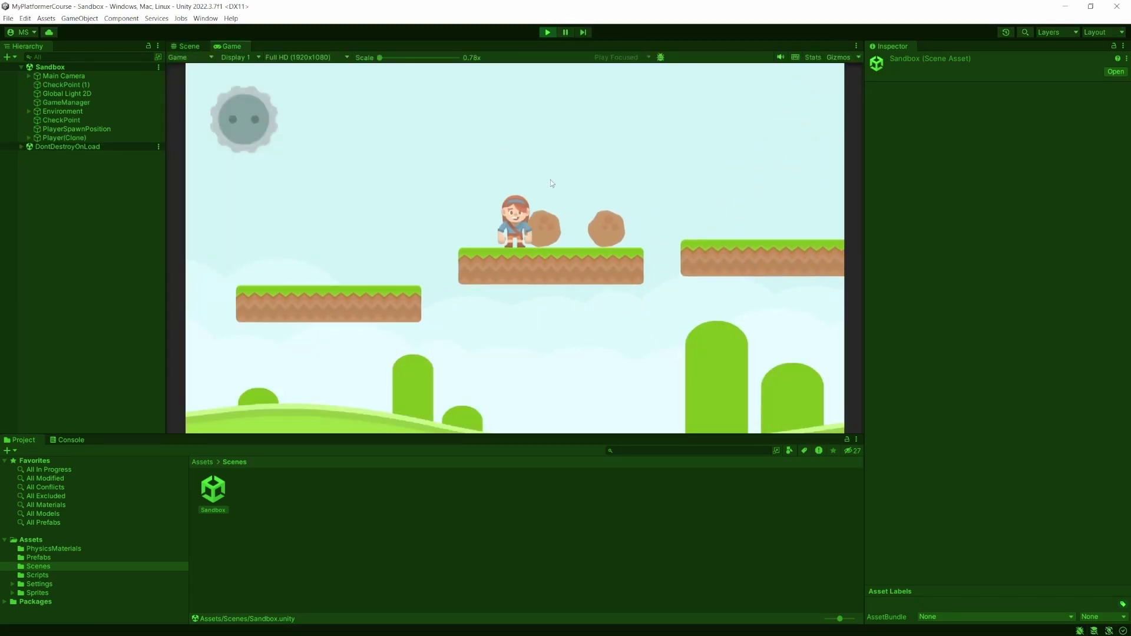
key("Right")
key("space")
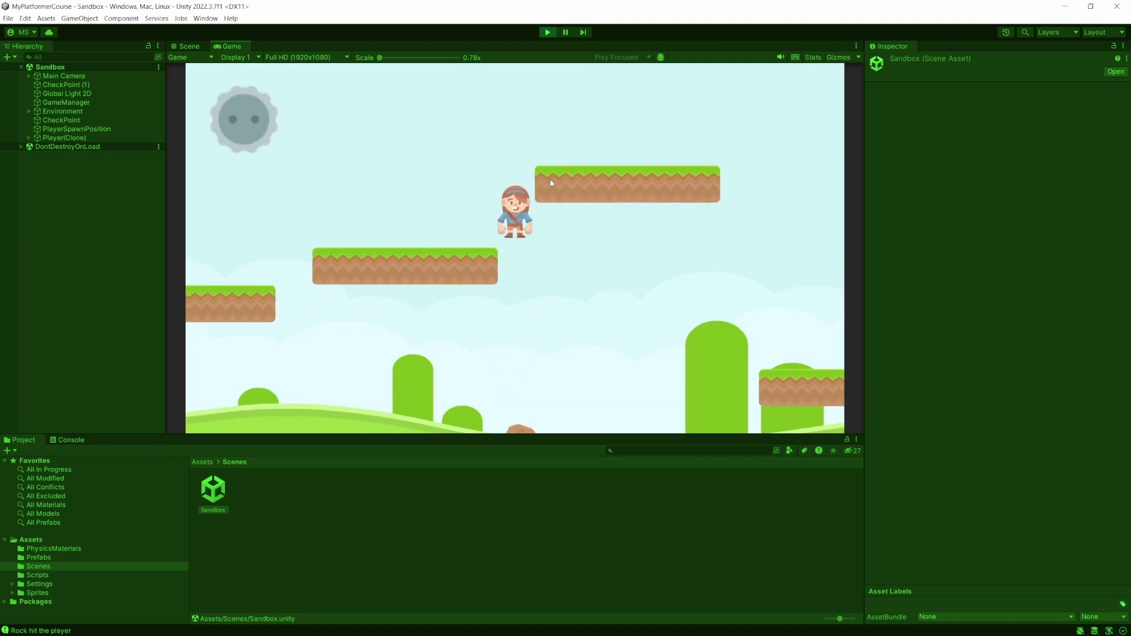
key("Left")
key("Right")
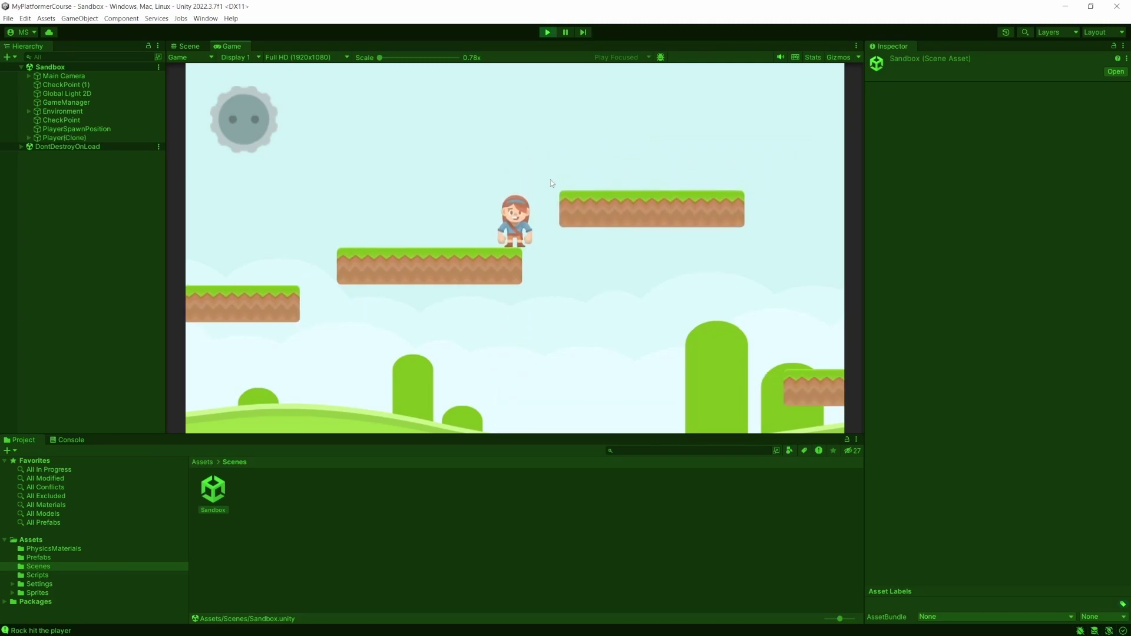
key("Right")
key("space")
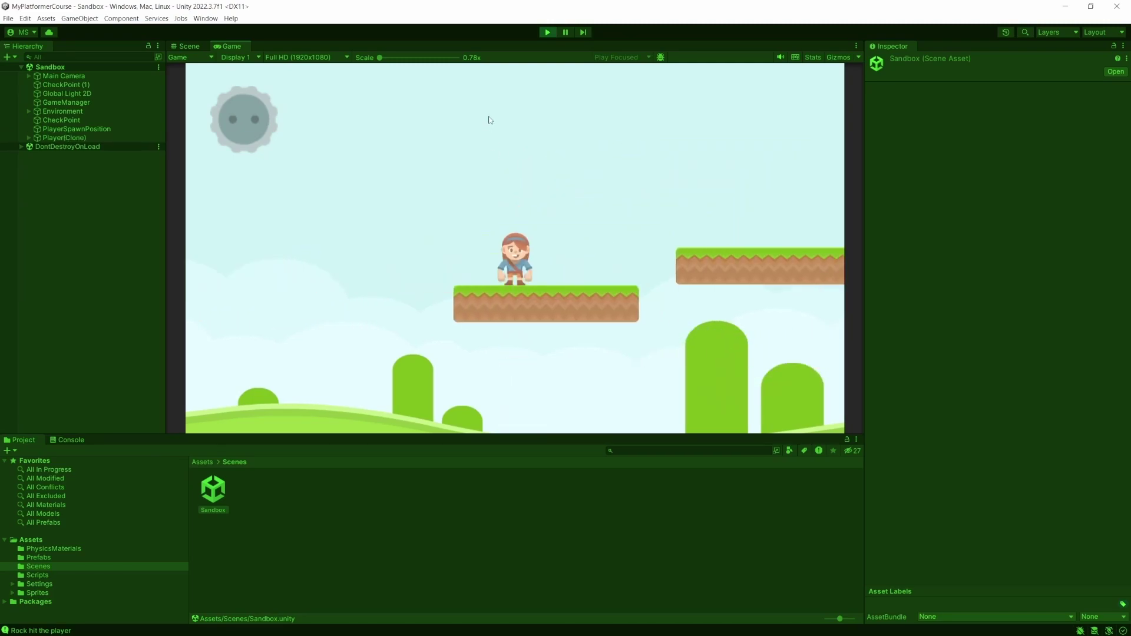
key("Right")
key("space")
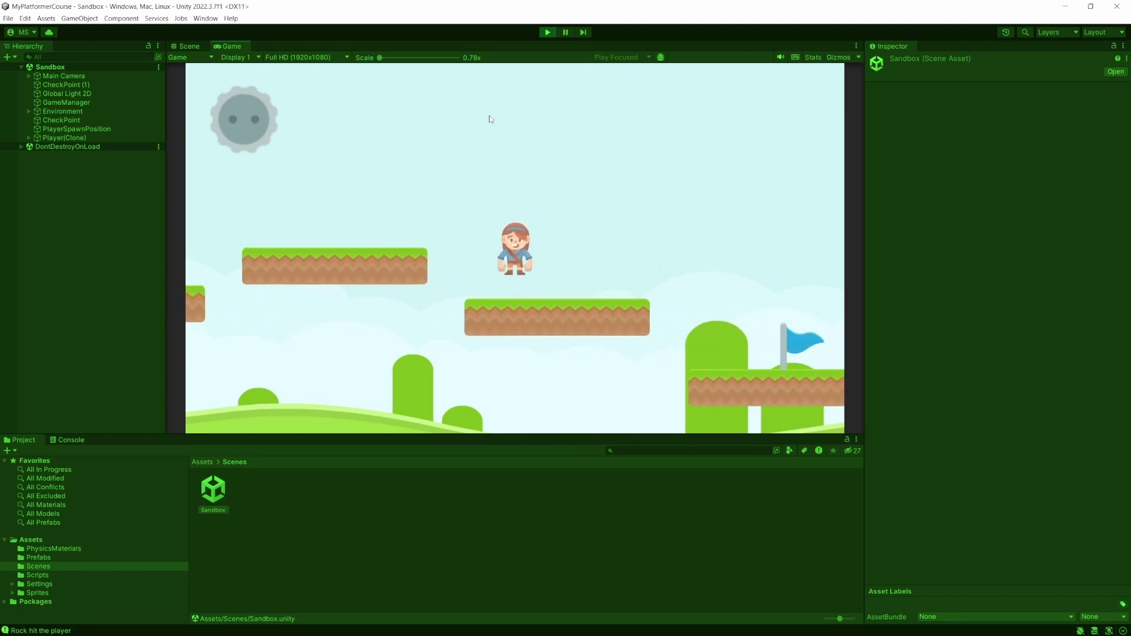
key("Right")
key("space")
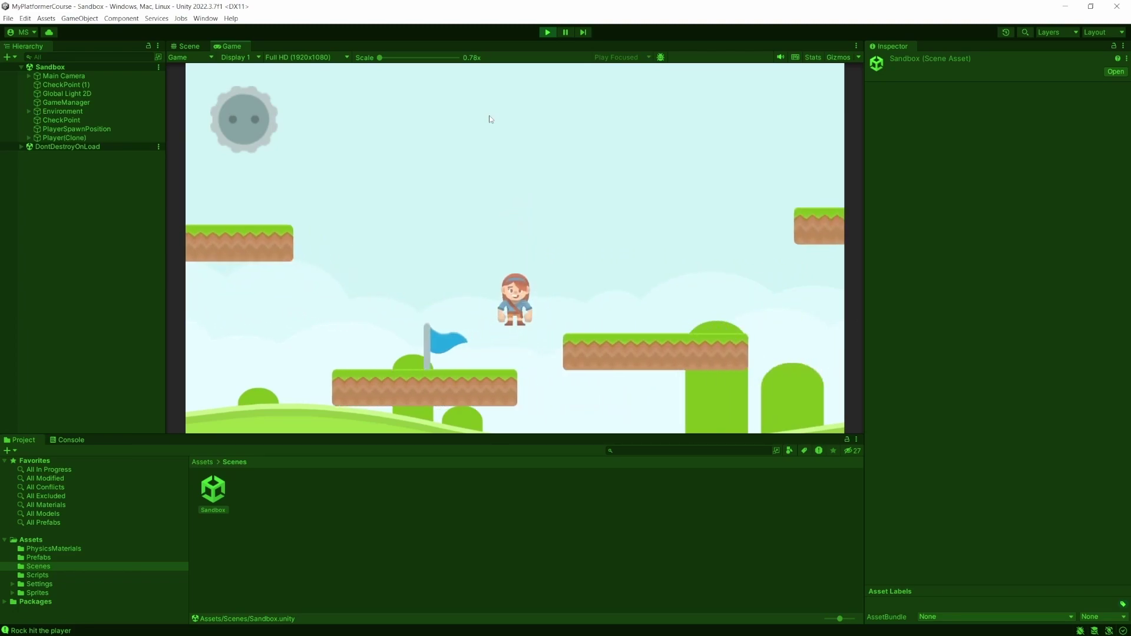
key("Right")
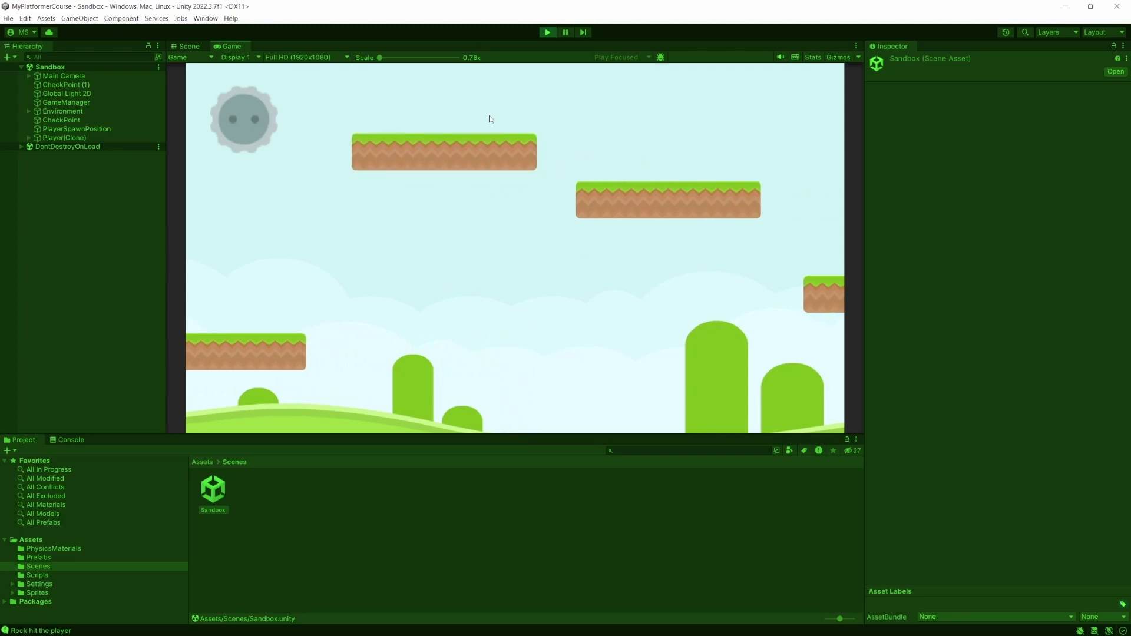
key("Right")
key("space")
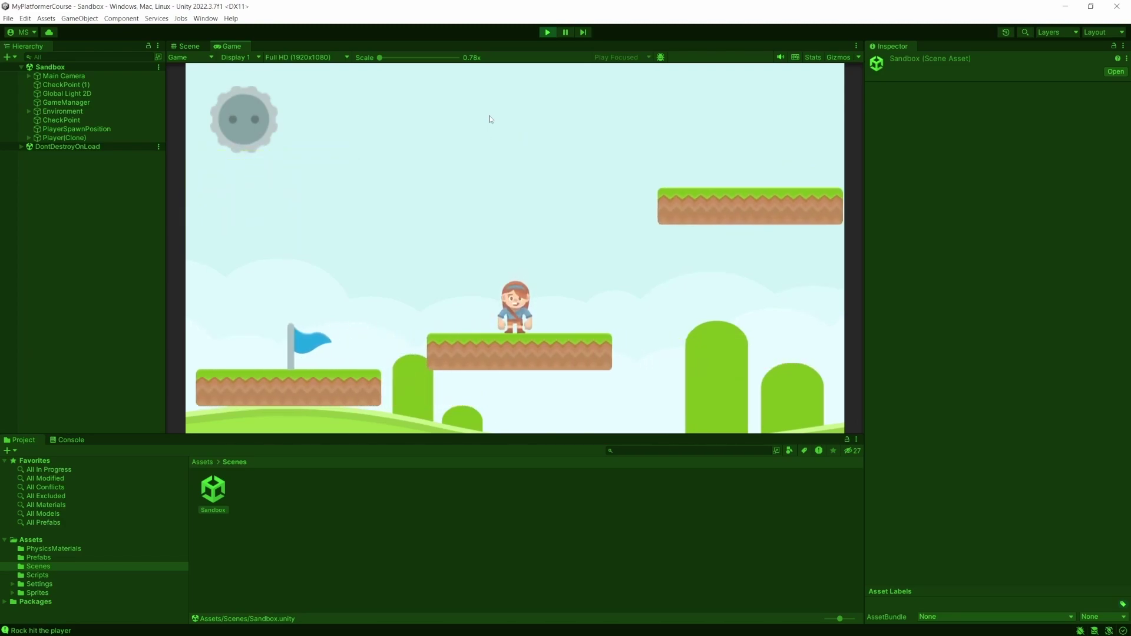
key("Right")
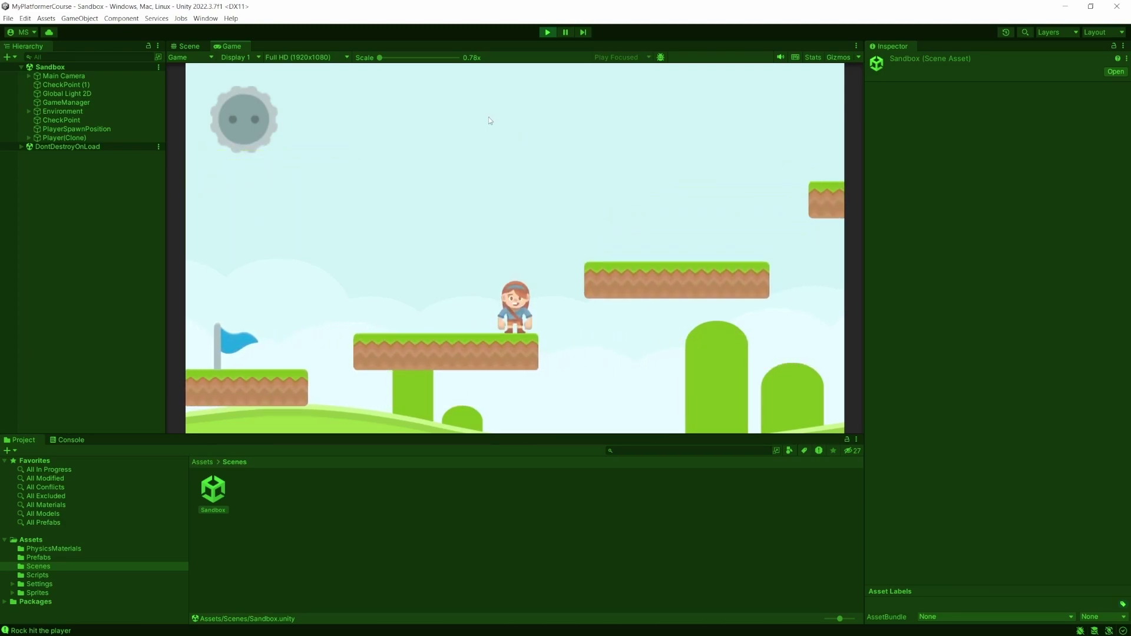
key("Right")
key("space")
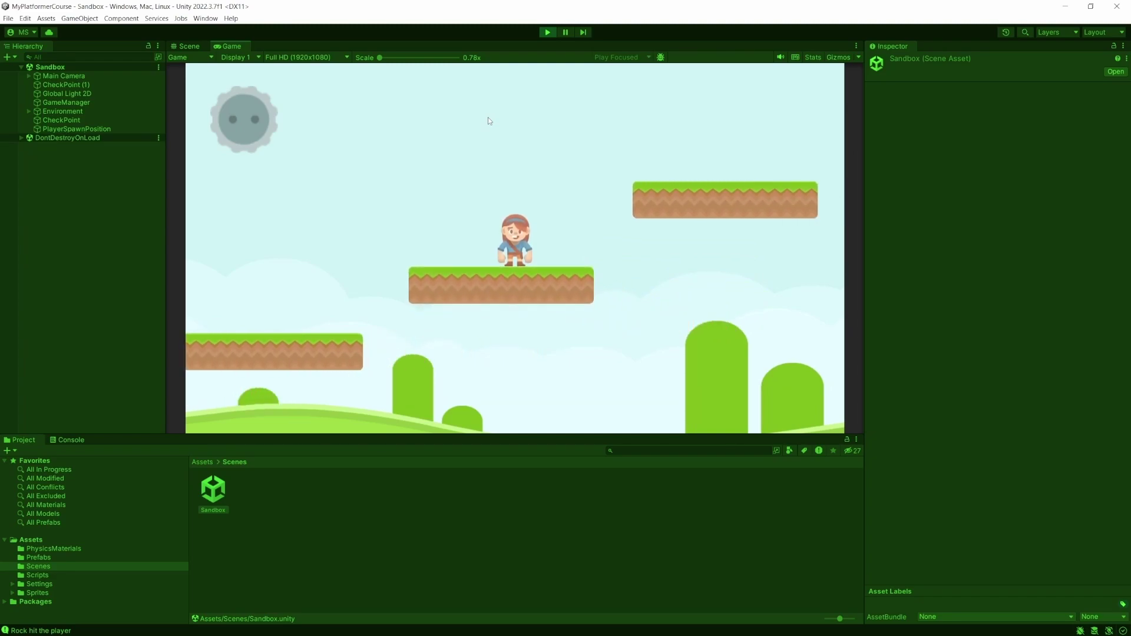
key("Right")
key("space")
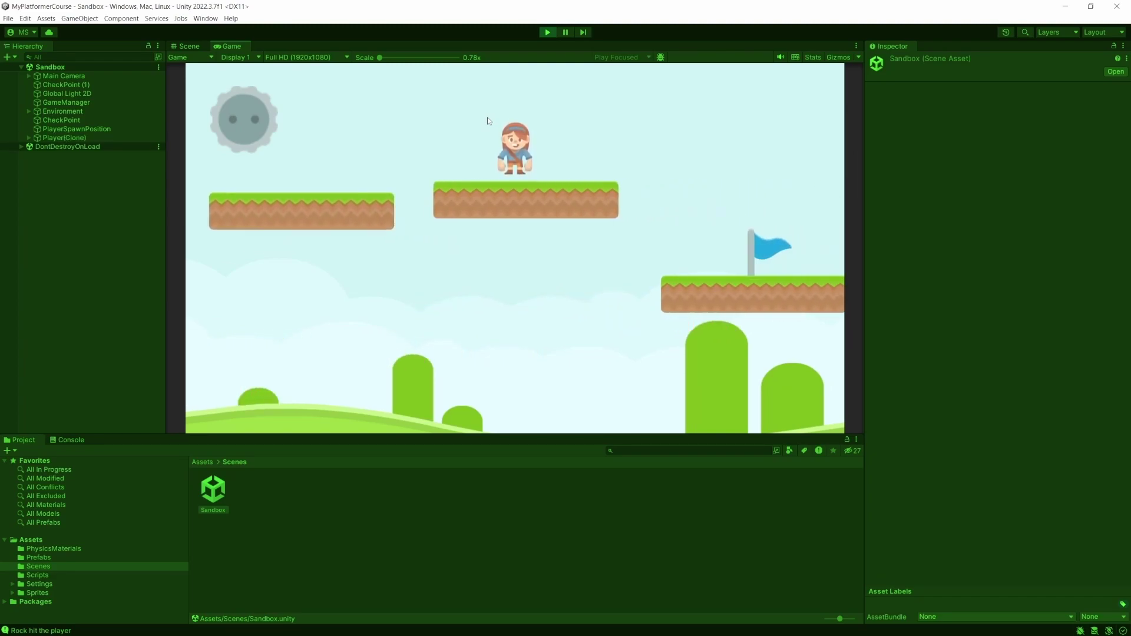
key("Right")
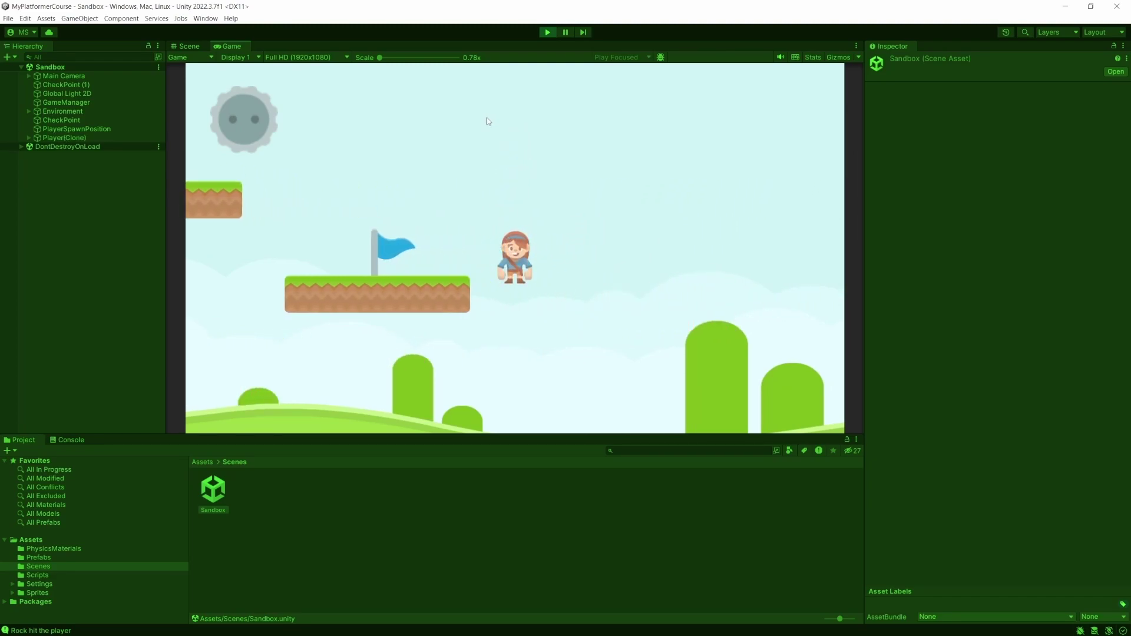
key("ctrl+p")
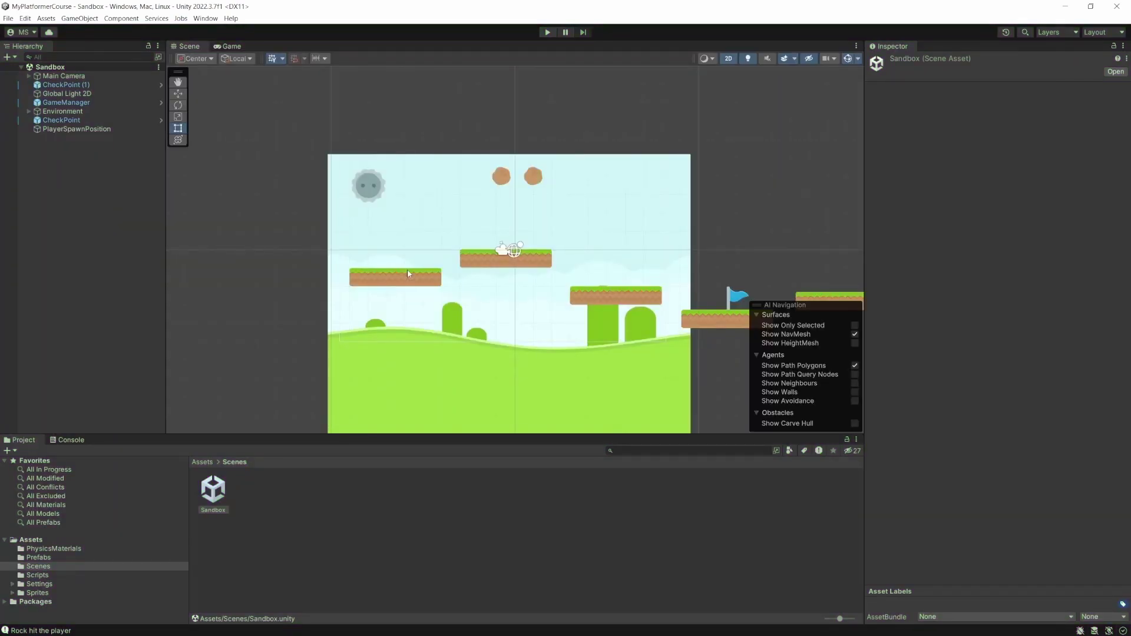